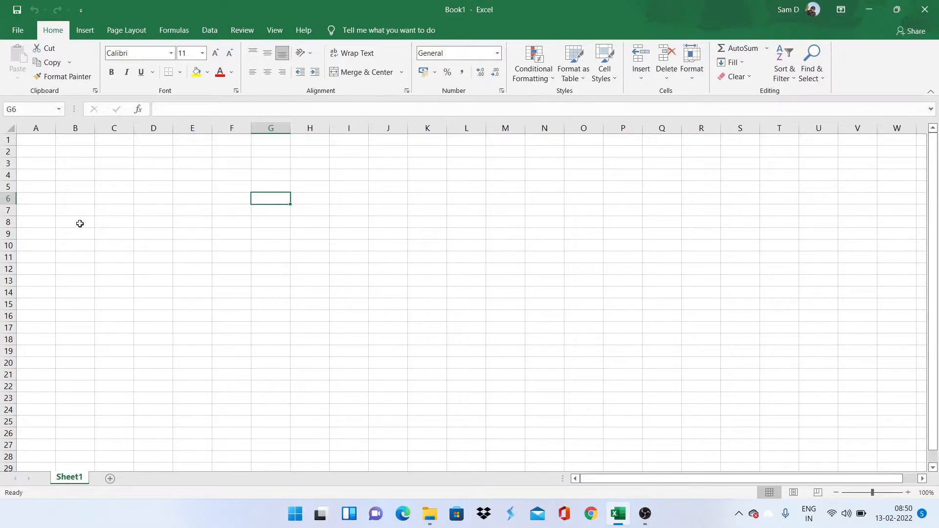
Step: Select the entire Sheet1 grid, then clear the selection by picking cell A3
{"action": "left_click", "coordinate": [7, 126]}
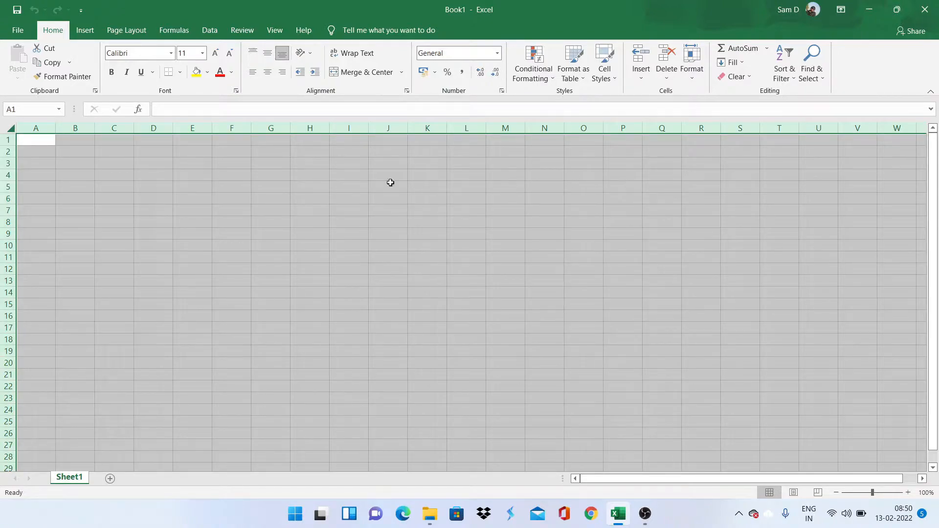
{"action": "left_click", "coordinate": [8, 127]}
{"action": "left_click", "coordinate": [31, 166]}
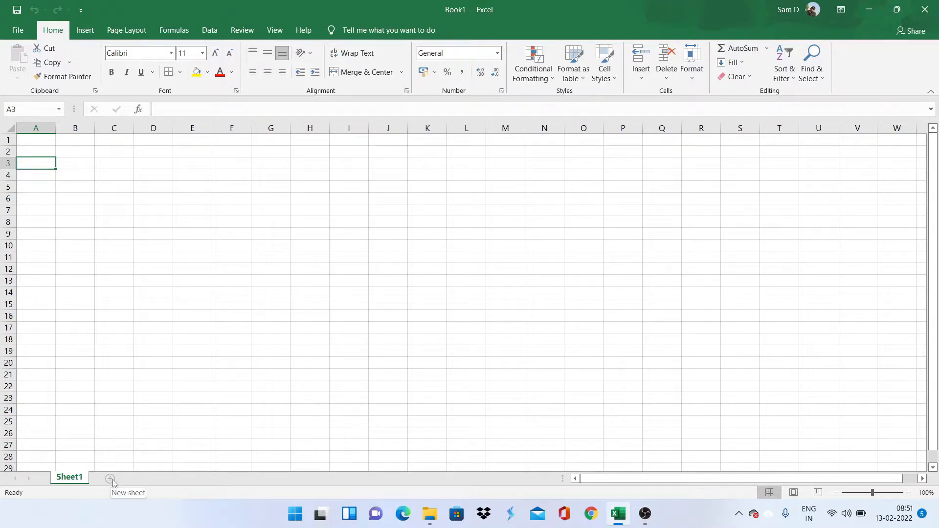
Step: Add two blank sheets, Sheet2 and Sheet3, and switch between Sheet1 and Sheet2
{"action": "left_click", "coordinate": [108, 482]}
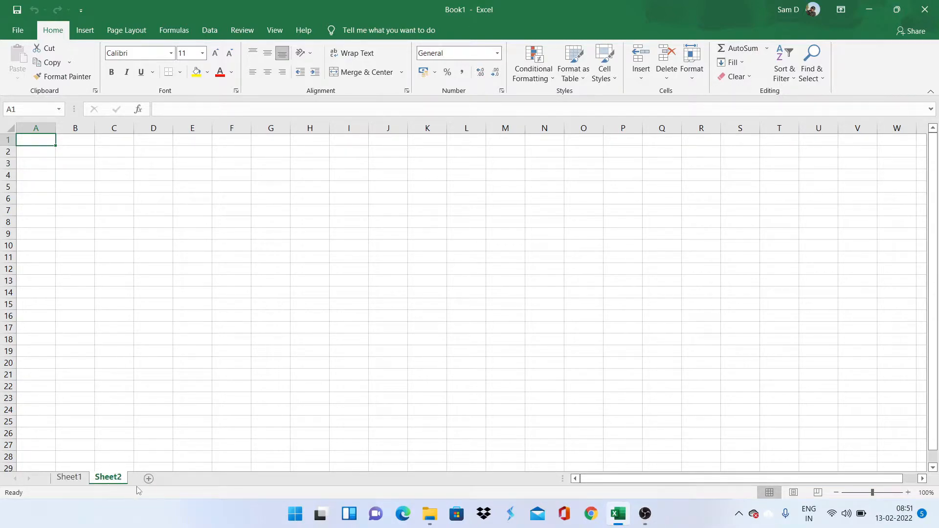
{"action": "left_click", "coordinate": [149, 480]}
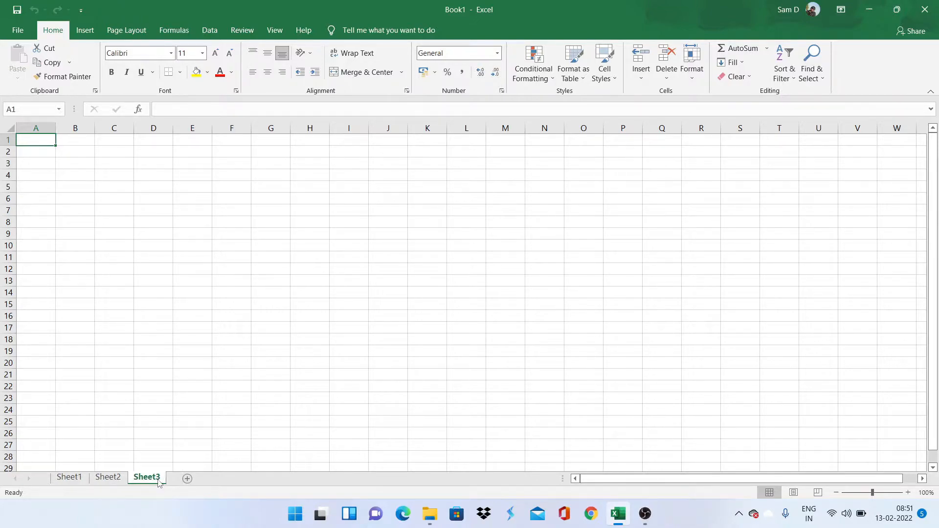
{"action": "left_click", "coordinate": [67, 481]}
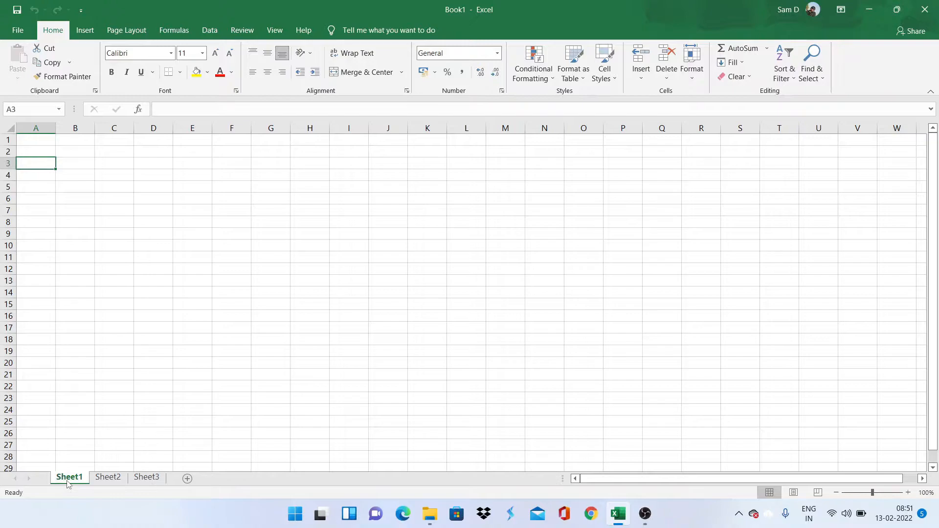
{"action": "left_click", "coordinate": [103, 480]}
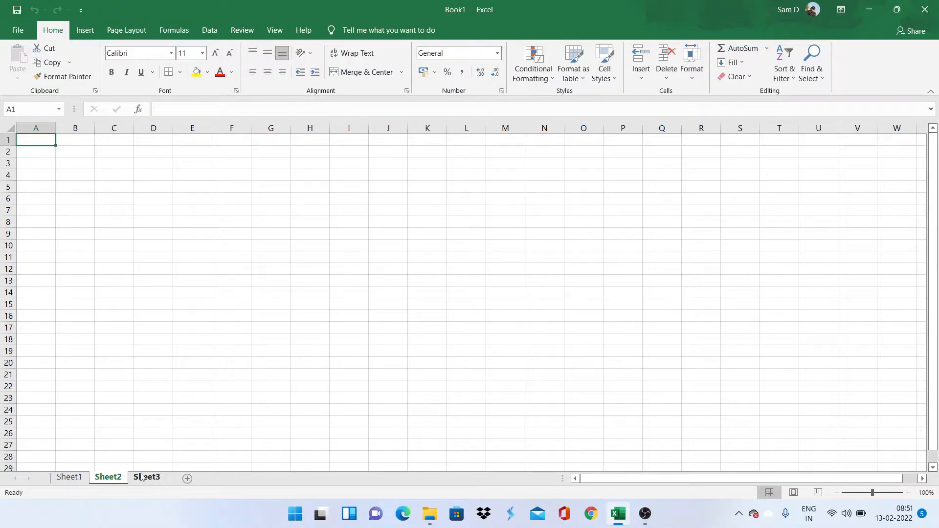
{"action": "left_click", "coordinate": [64, 480]}
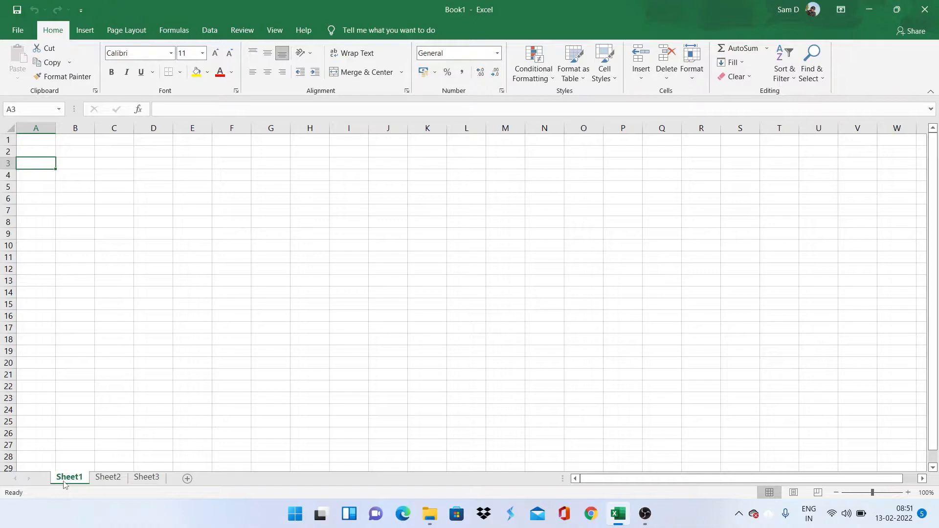
Step: Rename Sheet1 to 'Monday', fixing the mistyped capital O
{"action": "double_click", "coordinate": [73, 475]}
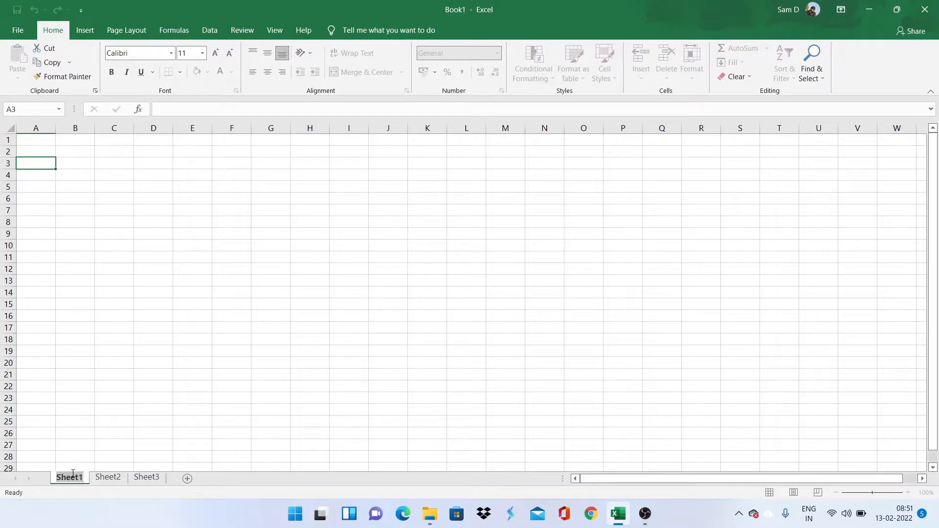
{"action": "type", "text": "MOnday"}
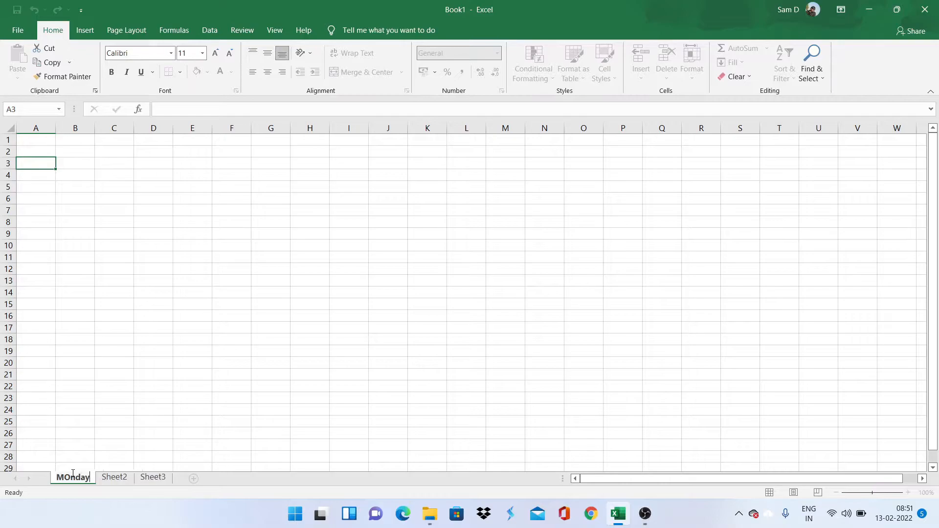
{"action": "key", "text": "BackSpace"}
{"action": "key", "text": "BackSpace"}
{"action": "key", "text": "BackSpace"}
{"action": "key", "text": "BackSpace"}
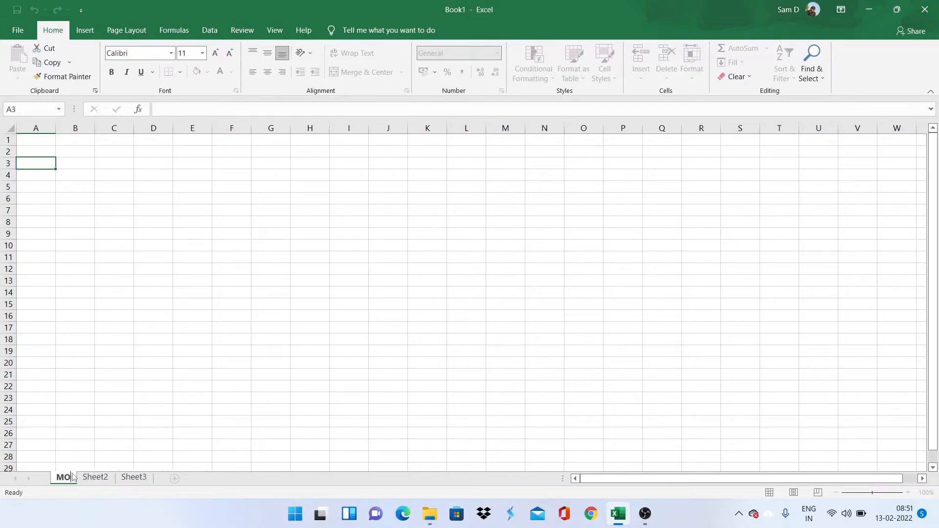
{"action": "key", "text": "BackSpace"}
{"action": "type", "text": "onday"}
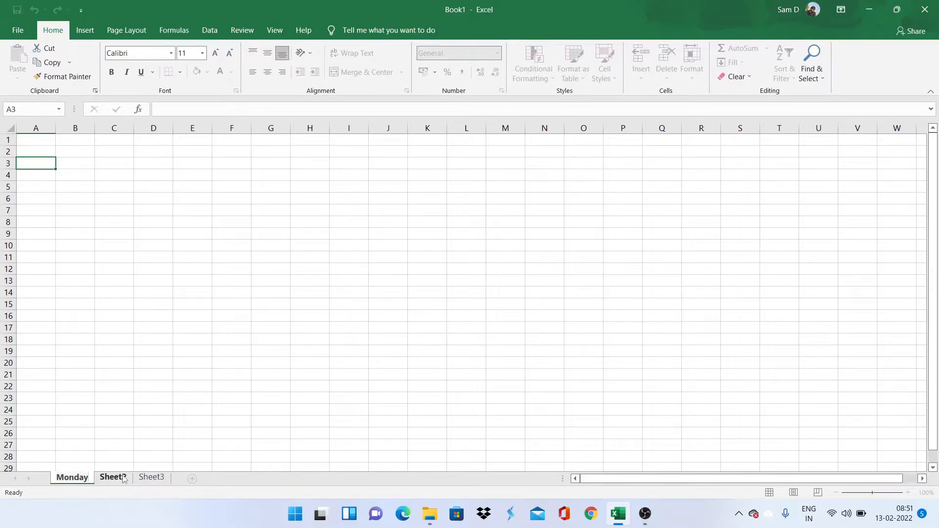
{"action": "left_click", "coordinate": [122, 478]}
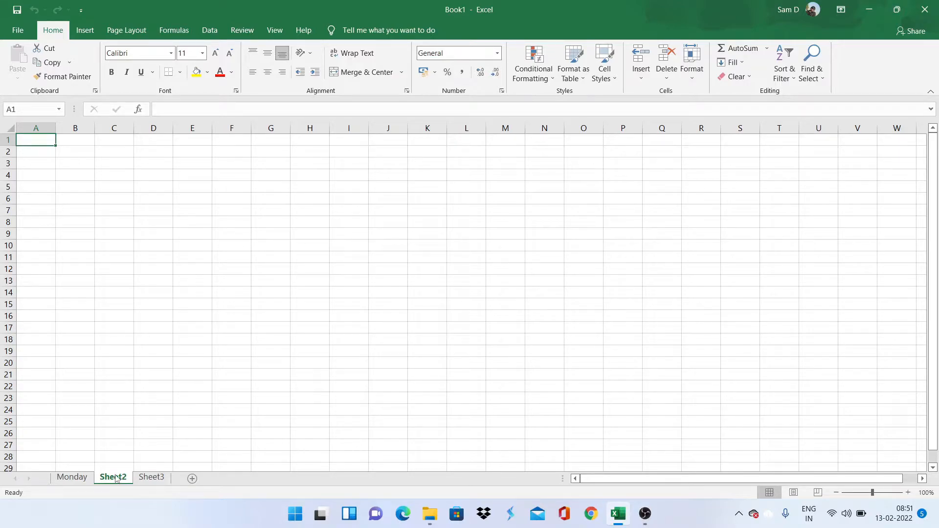
Step: Rename Sheet2 to 'Tuesday'
{"action": "double_click", "coordinate": [115, 478]}
{"action": "type", "text": "Tuesday"}
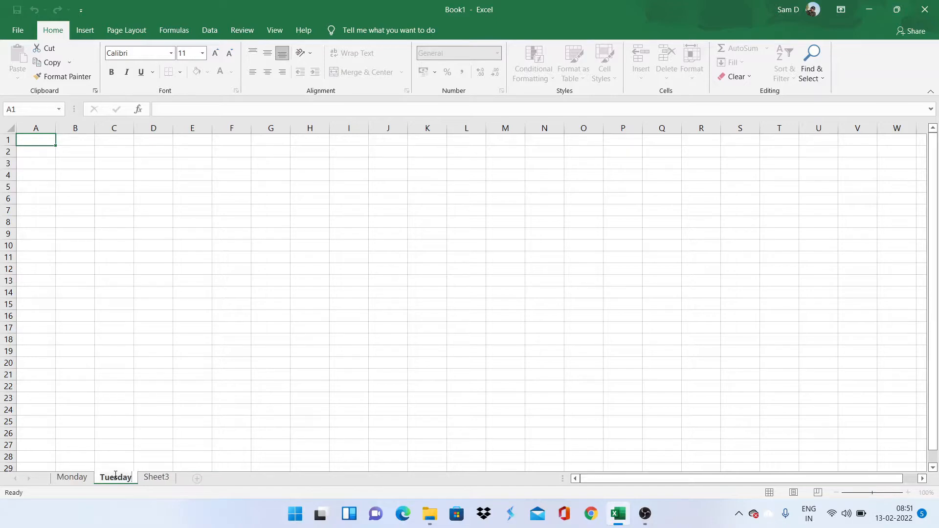
{"action": "left_click", "coordinate": [181, 403]}
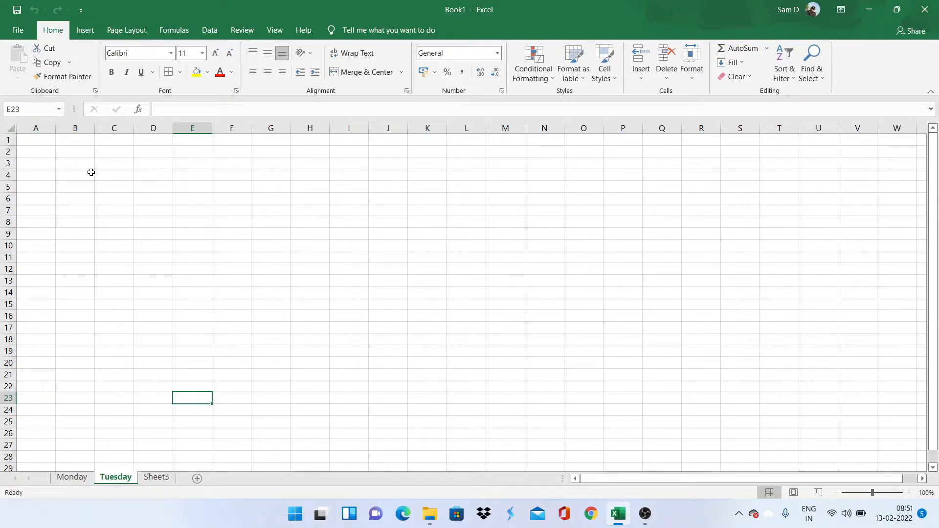
{"action": "left_click", "coordinate": [6, 175]}
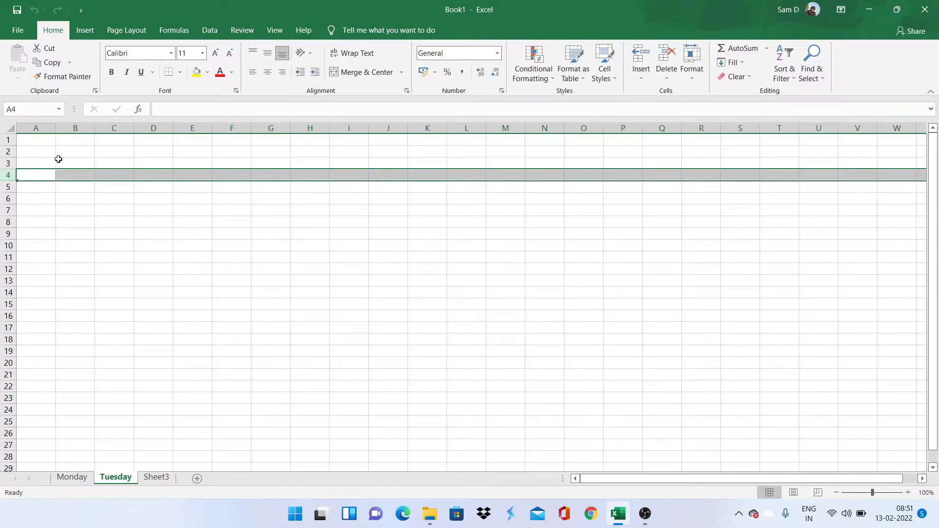
{"action": "left_click", "coordinate": [113, 123]}
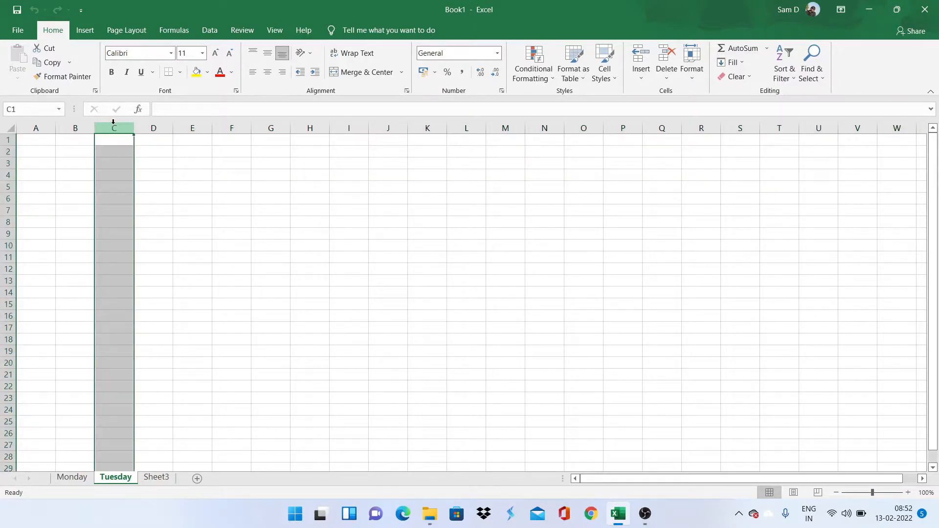
{"action": "left_click", "coordinate": [119, 171]}
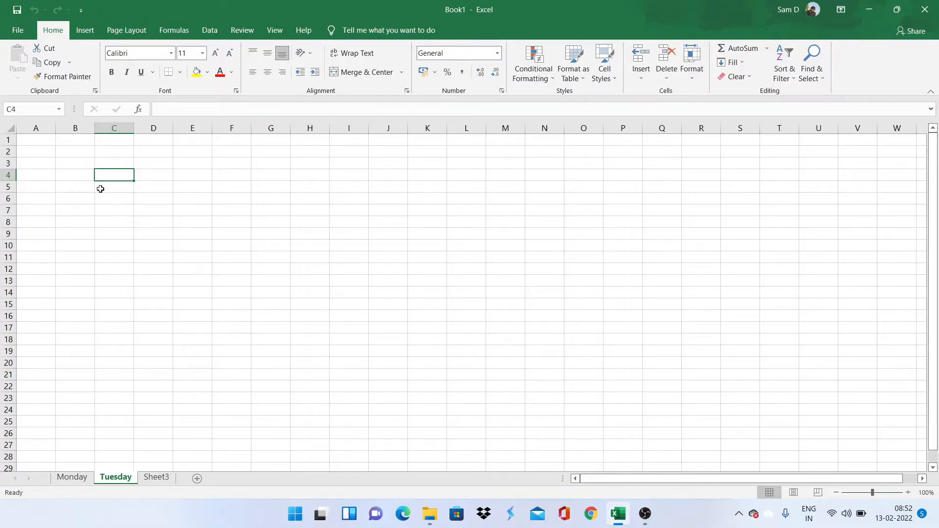
{"action": "left_click", "coordinate": [141, 176]}
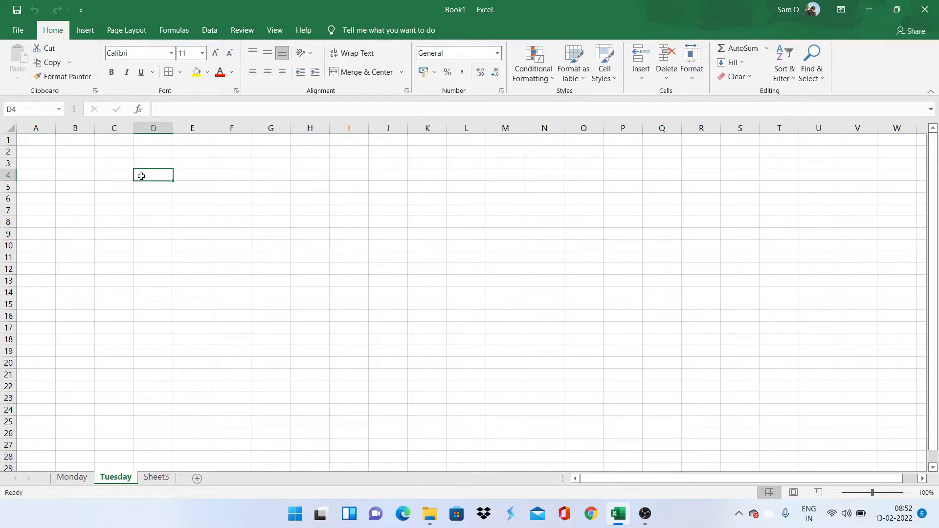
{"action": "left_click", "coordinate": [185, 174]}
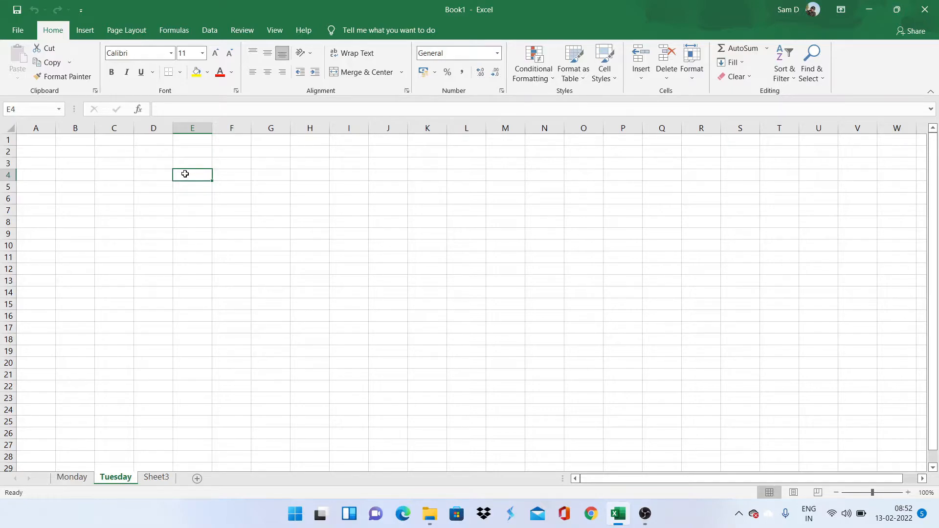
Step: Enter 123 into cell E4 and the word 'text' into E5 on the Tuesday sheet
{"action": "type", "text": "123"}
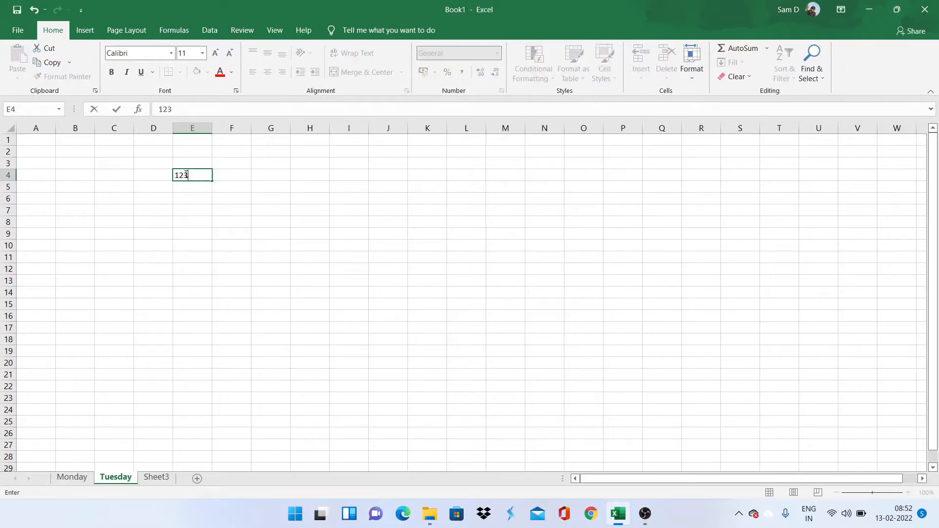
{"action": "key", "text": "Return"}
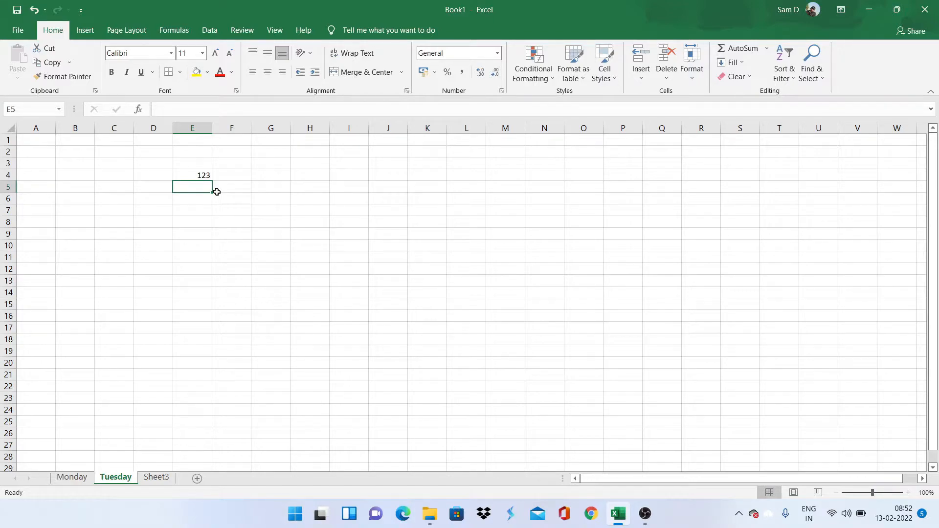
{"action": "type", "text": "text"}
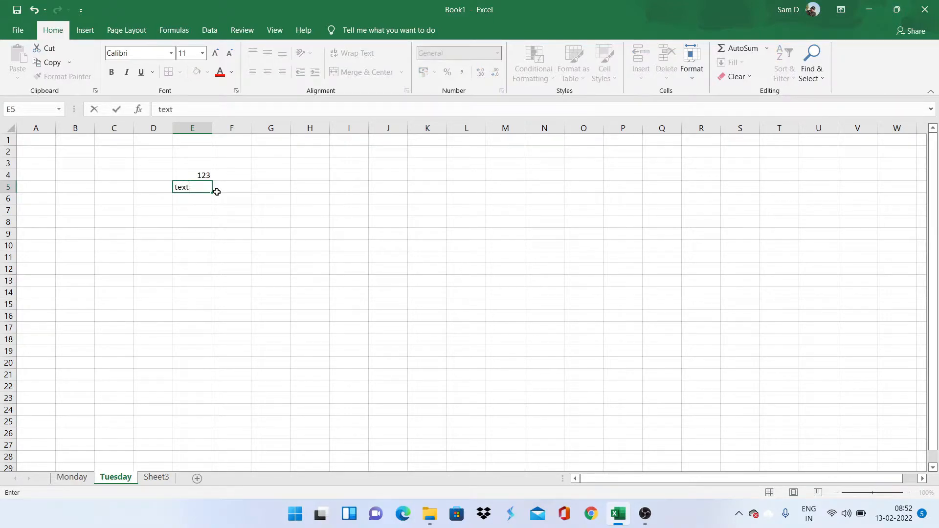
{"action": "key", "text": "Return"}
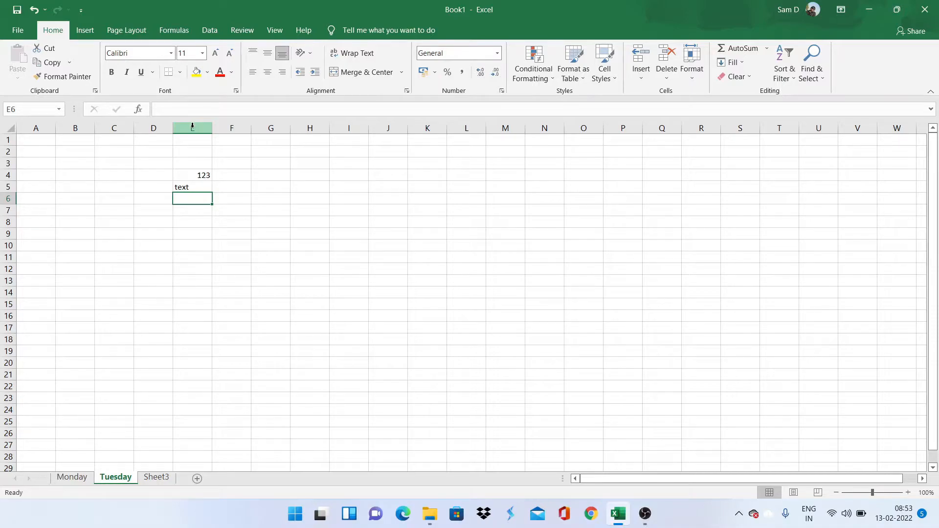
Step: Insert a blank column before column E, then delete that empty column again
{"action": "left_click", "coordinate": [192, 125]}
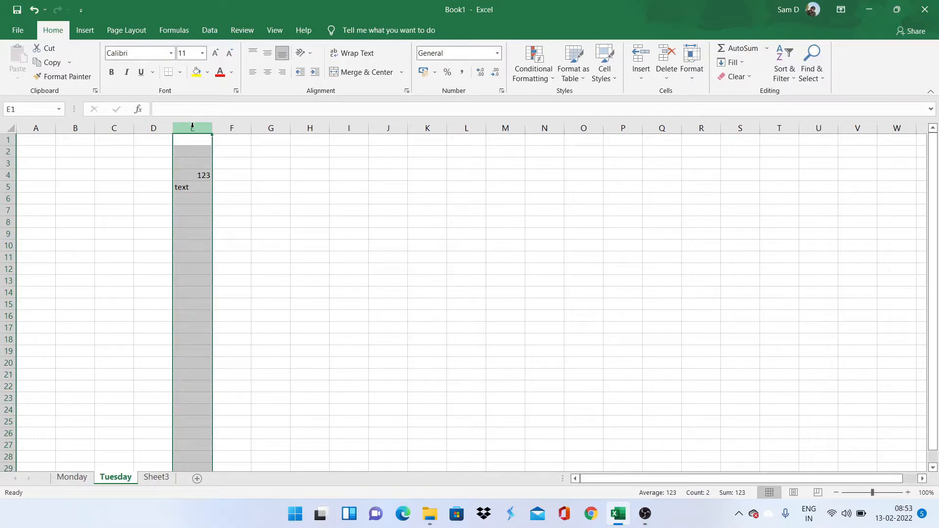
{"action": "right_click", "coordinate": [192, 127]}
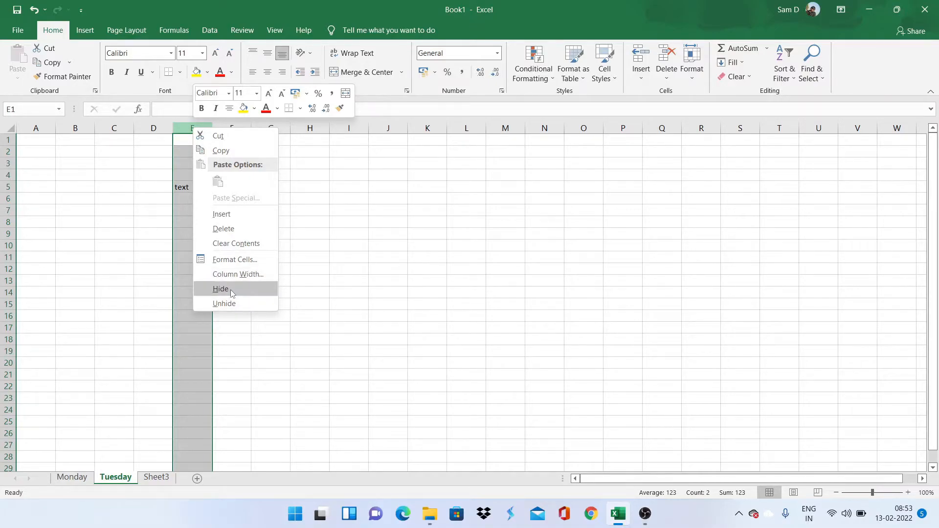
{"action": "left_click", "coordinate": [229, 213]}
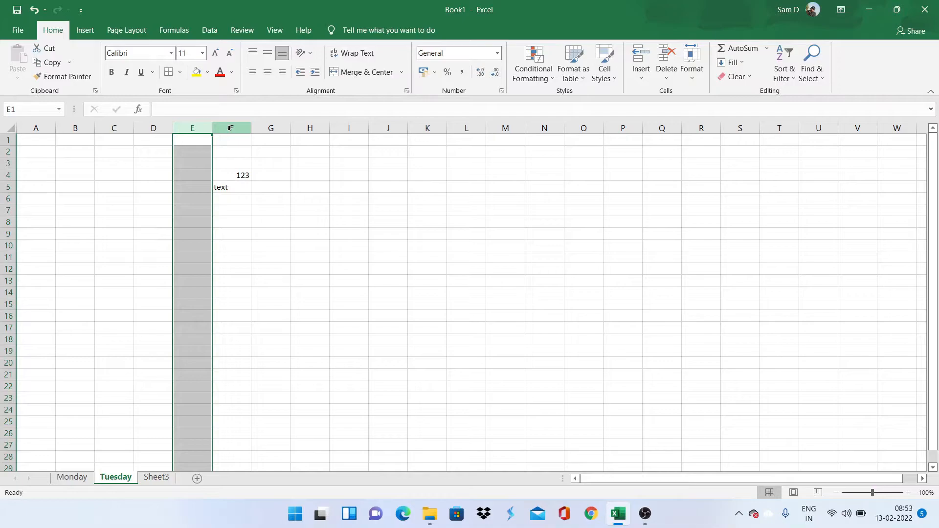
{"action": "right_click", "coordinate": [187, 127]}
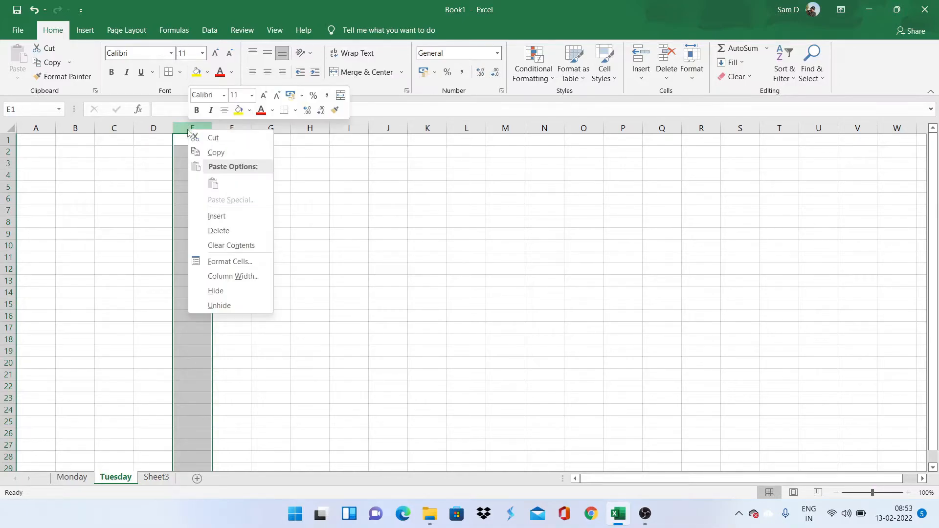
{"action": "left_click", "coordinate": [219, 231]}
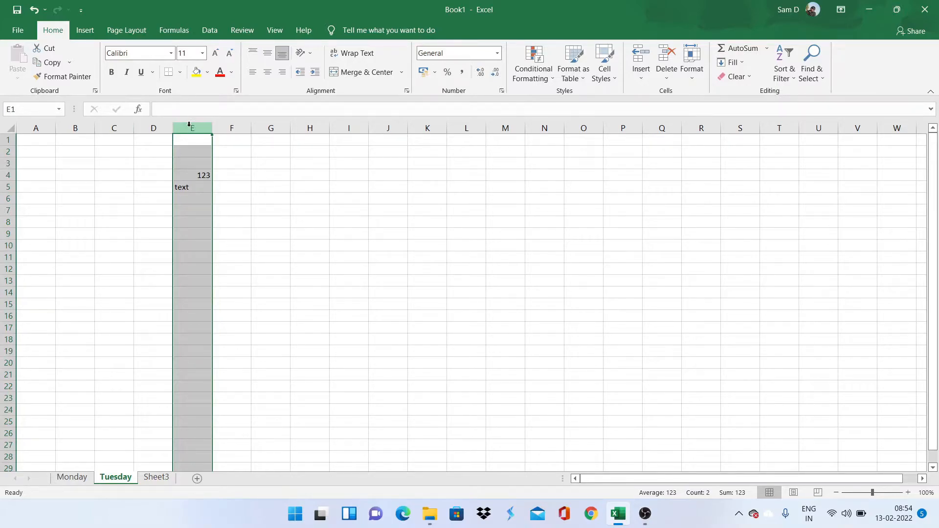
Step: Hide column E with its 123 and text contents
{"action": "right_click", "coordinate": [189, 127]}
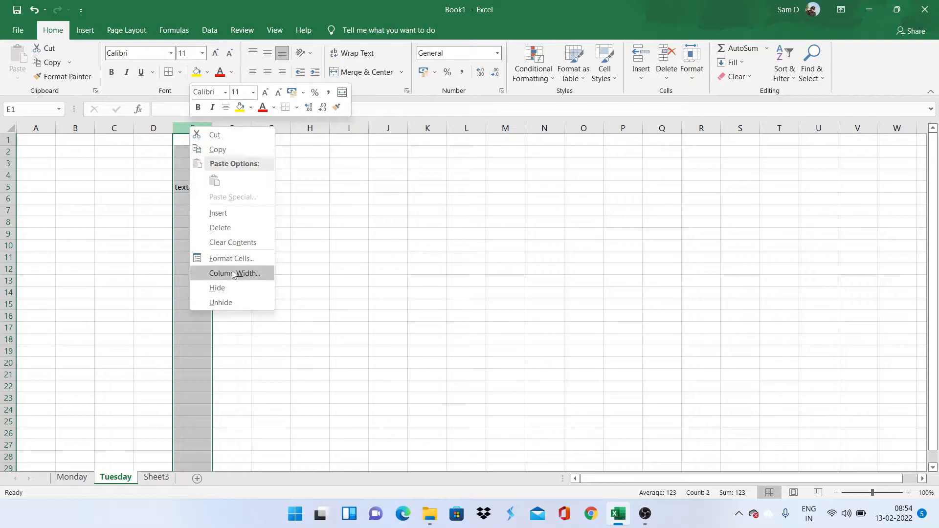
{"action": "left_click", "coordinate": [232, 289]}
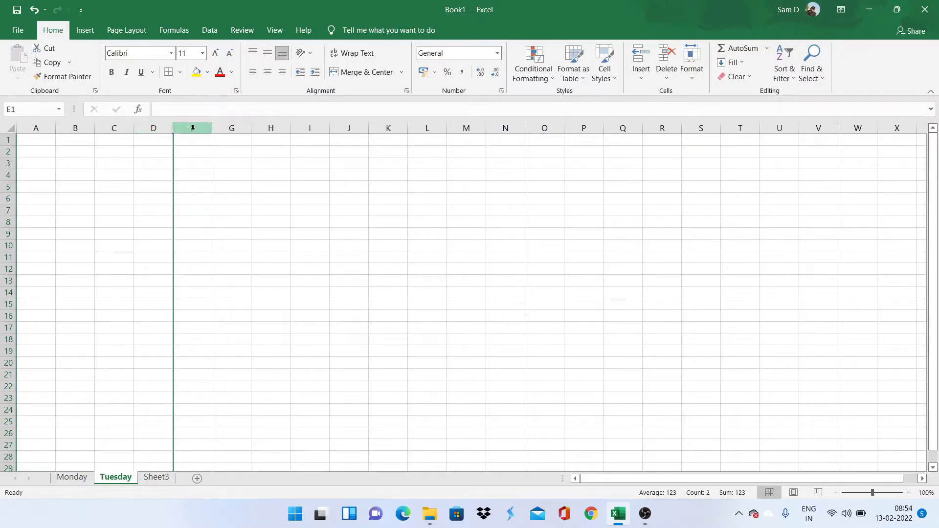
{"action": "left_click", "coordinate": [210, 150]}
Step: Select columns D through F and unhide column E
{"action": "left_click", "coordinate": [148, 125]}
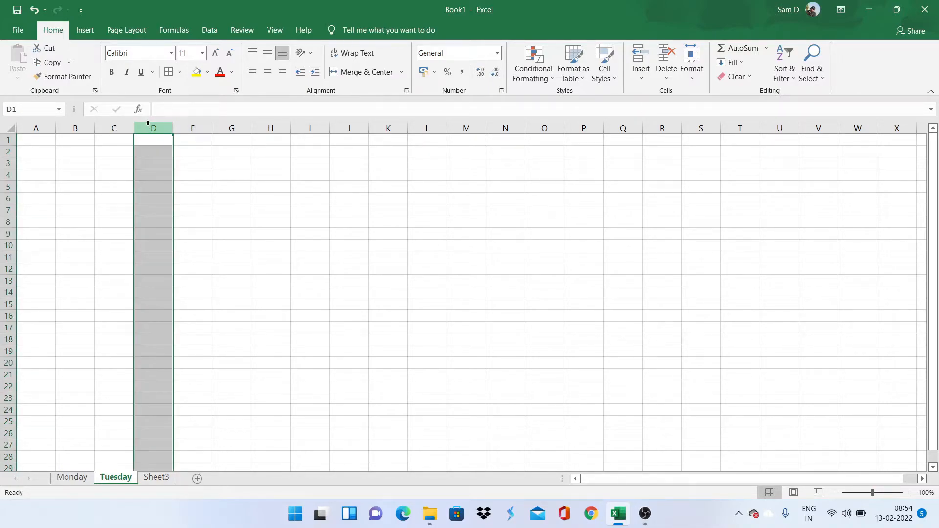
{"action": "left_click_drag", "start_coordinate": [151, 125], "coordinate": [190, 120]}
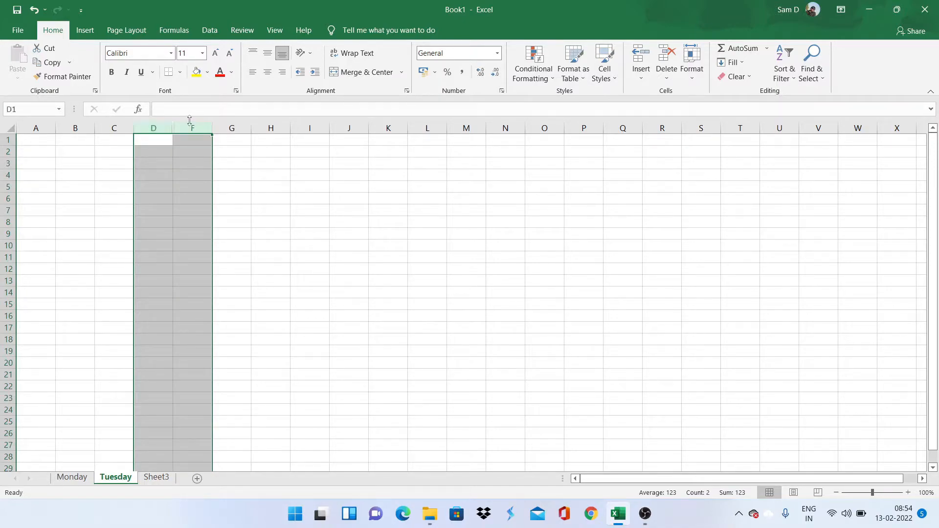
{"action": "right_click", "coordinate": [184, 130]}
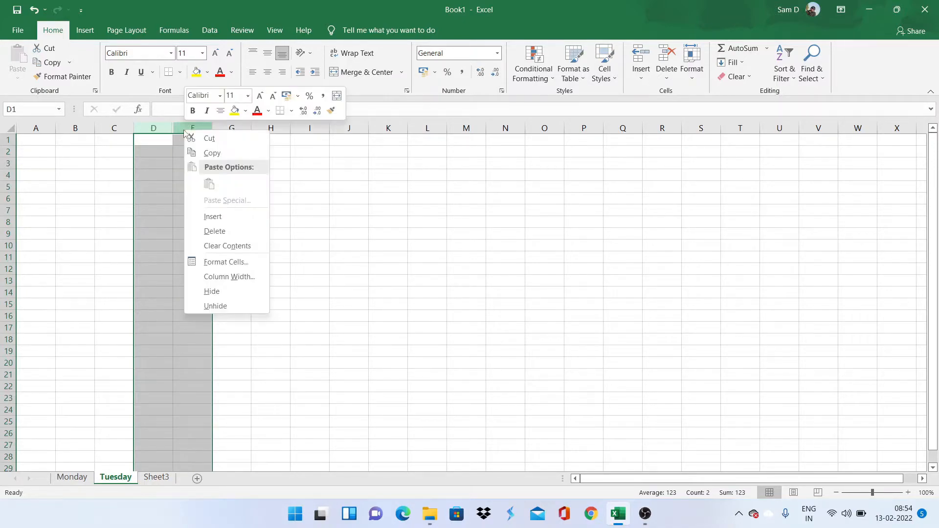
{"action": "left_click", "coordinate": [227, 312]}
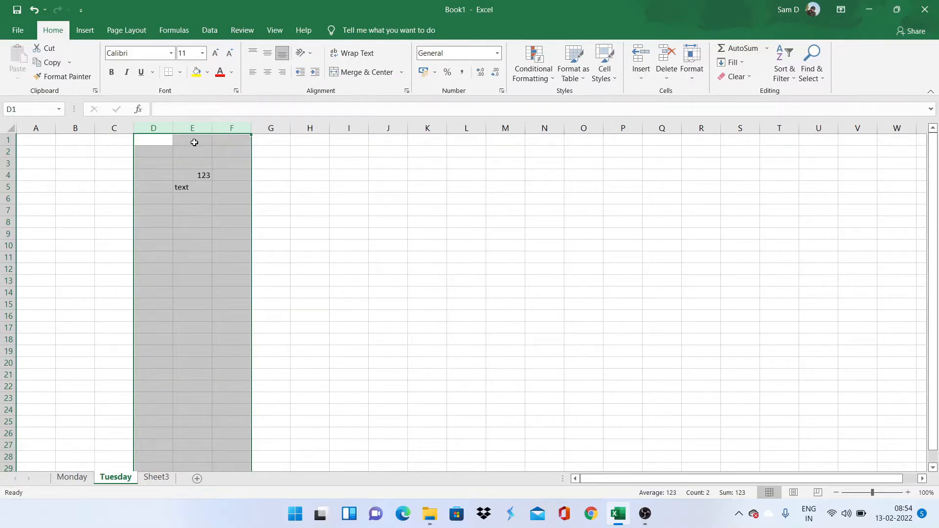
Step: Set column E's width to exactly 15
{"action": "left_click", "coordinate": [193, 127]}
{"action": "right_click", "coordinate": [192, 127]}
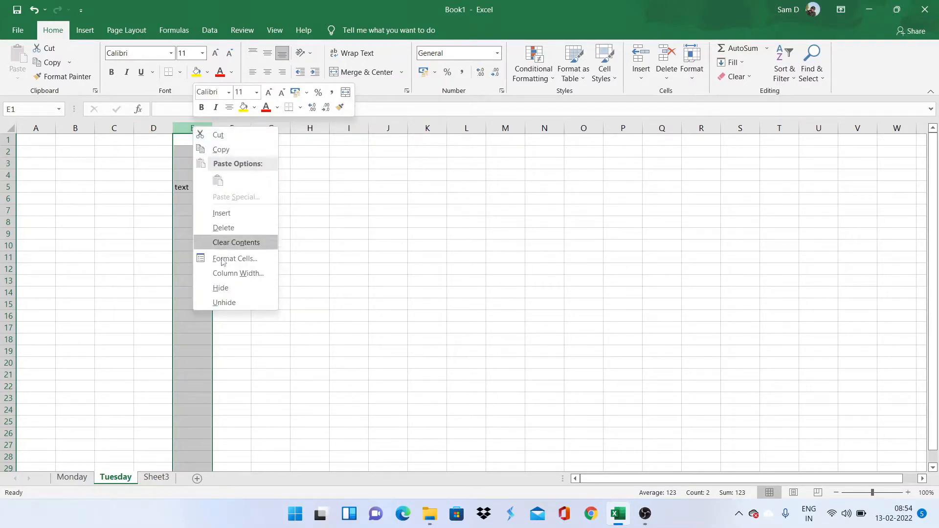
{"action": "left_click", "coordinate": [236, 273]}
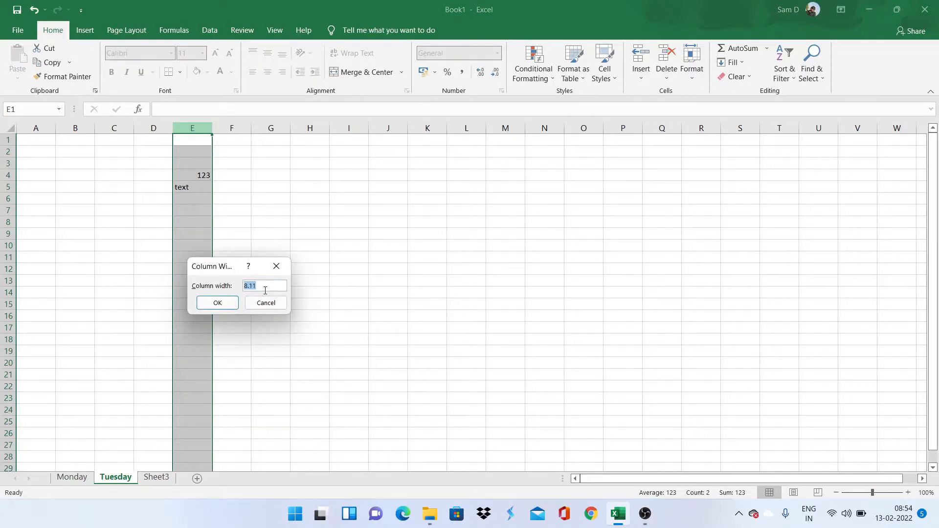
{"action": "type", "text": "15"}
{"action": "left_click", "coordinate": [203, 303]}
{"action": "left_click", "coordinate": [215, 255]}
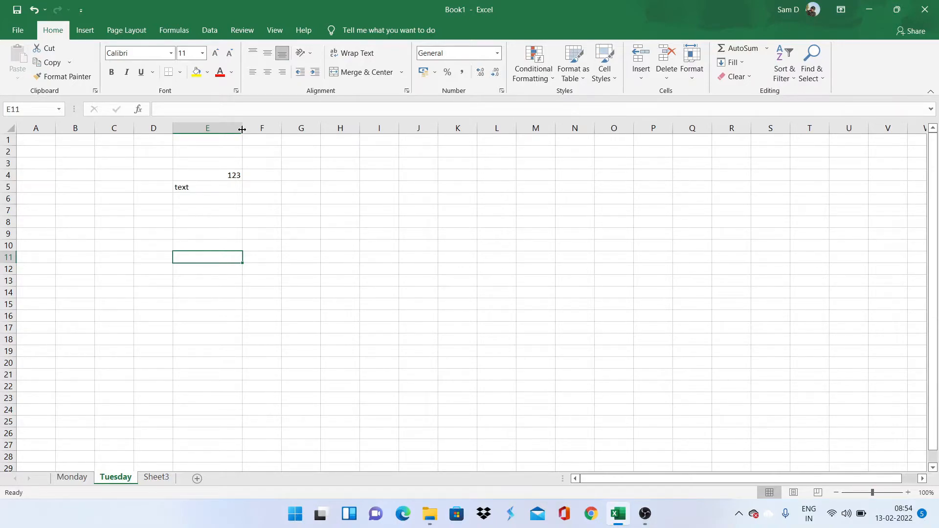
Step: Autofit column E to its contents, then drag its border to widen it slightly
{"action": "left_click_drag", "start_coordinate": [242, 129], "coordinate": [241, 130]}
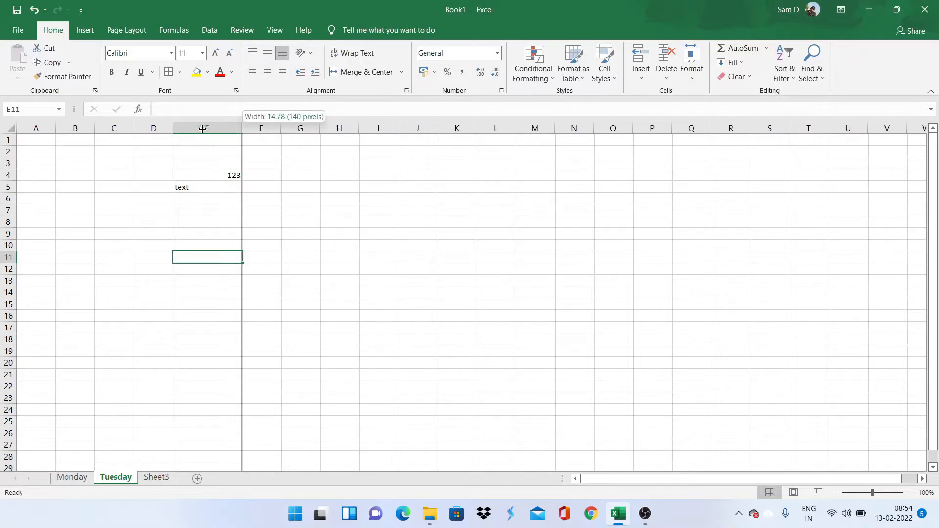
{"action": "double_click", "coordinate": [242, 129]}
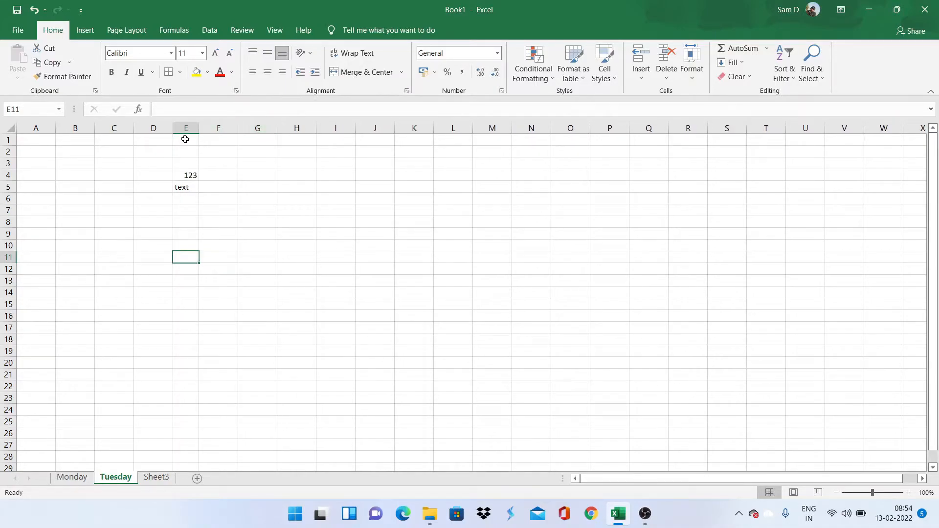
{"action": "left_click_drag", "start_coordinate": [197, 129], "coordinate": [226, 125]}
{"action": "left_click", "coordinate": [215, 164]}
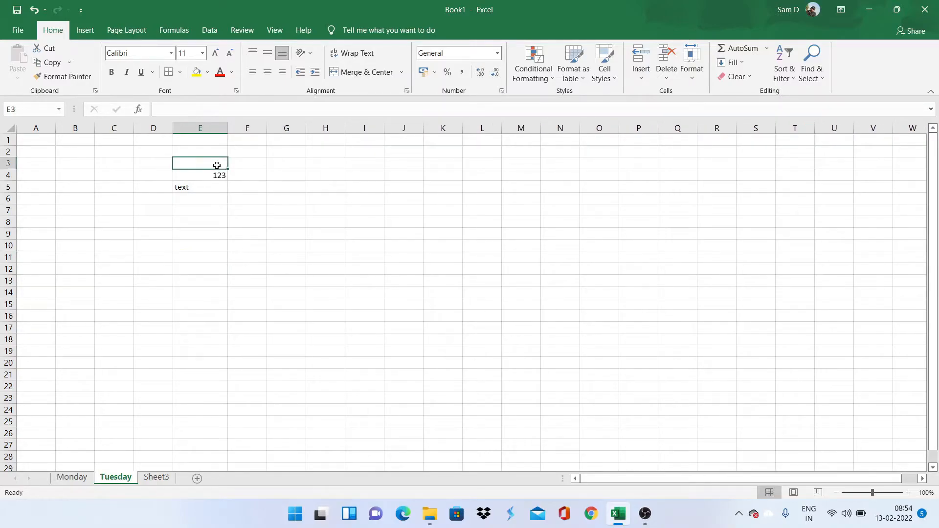
{"action": "left_click", "coordinate": [211, 126]}
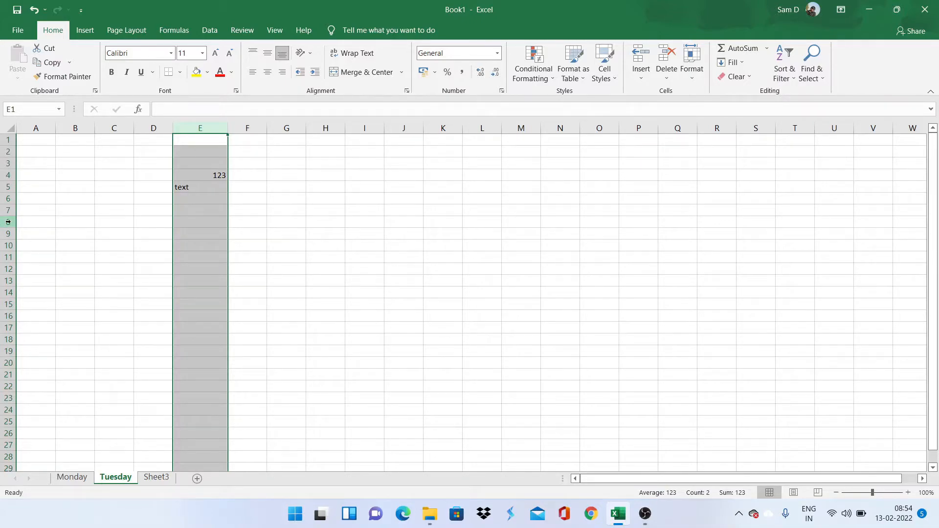
{"action": "left_click", "coordinate": [9, 222]}
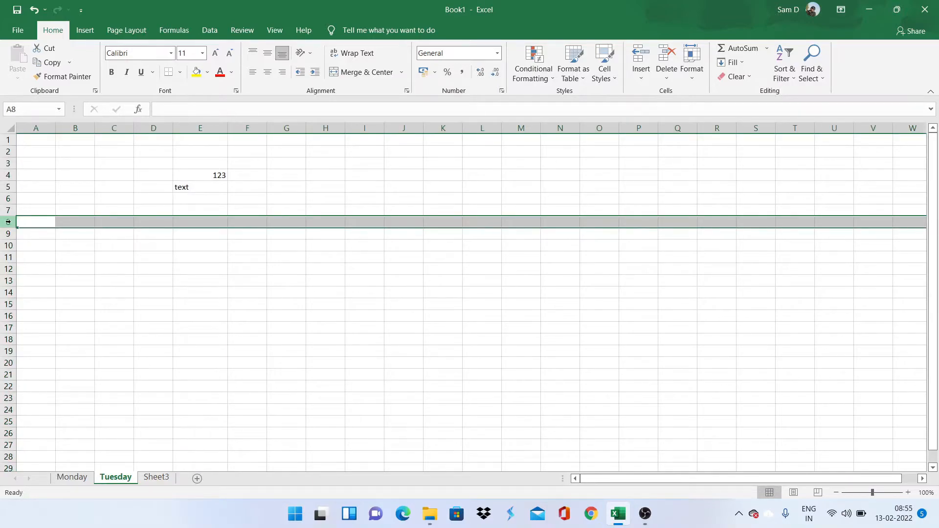
{"action": "right_click", "coordinate": [8, 222]}
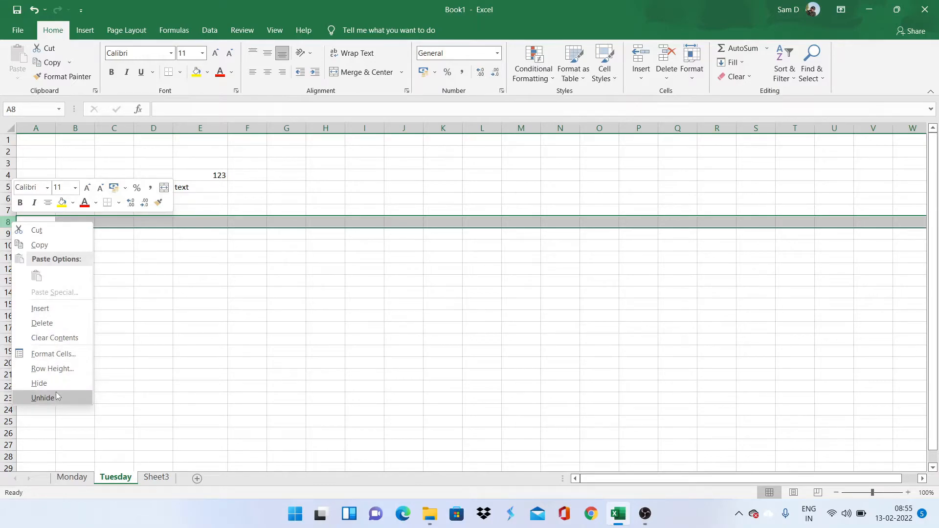
{"action": "left_click", "coordinate": [197, 374]}
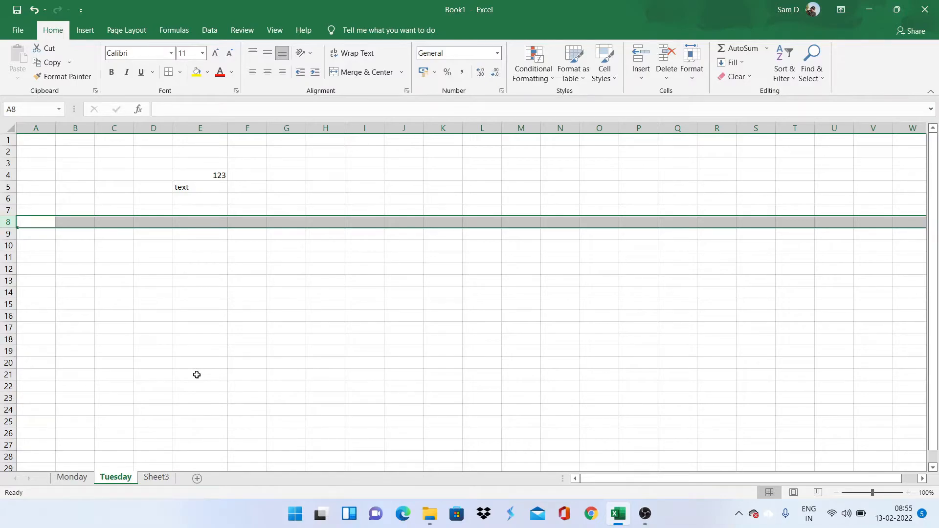
{"action": "left_click", "coordinate": [261, 371]}
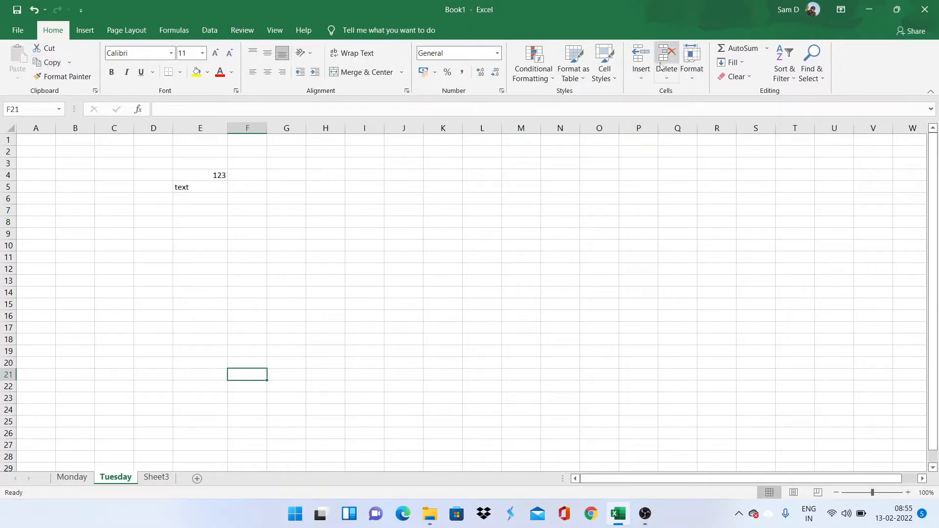
Step: Insert a blank Sheet4 from Home > Insert, then browse the Delete and Format menus without changes
{"action": "left_click", "coordinate": [641, 77]}
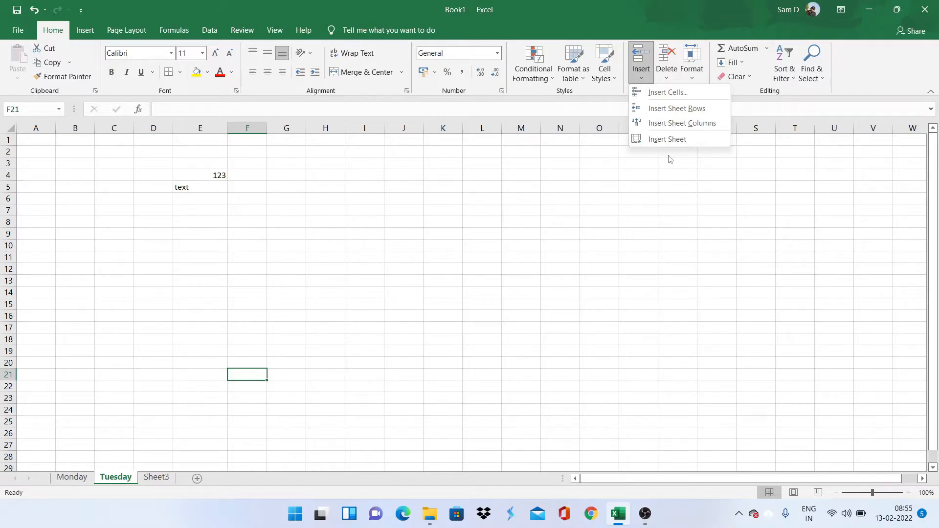
{"action": "left_click", "coordinate": [677, 140]}
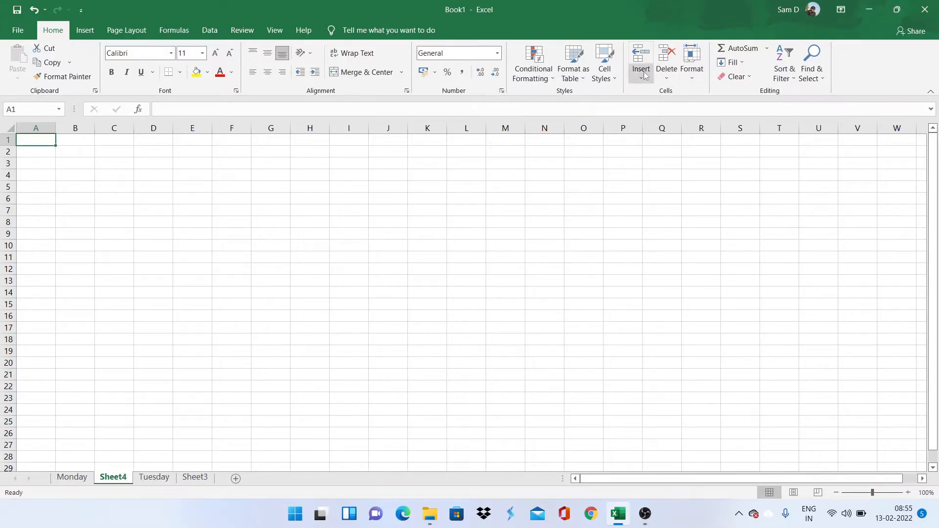
{"action": "left_click", "coordinate": [661, 76]}
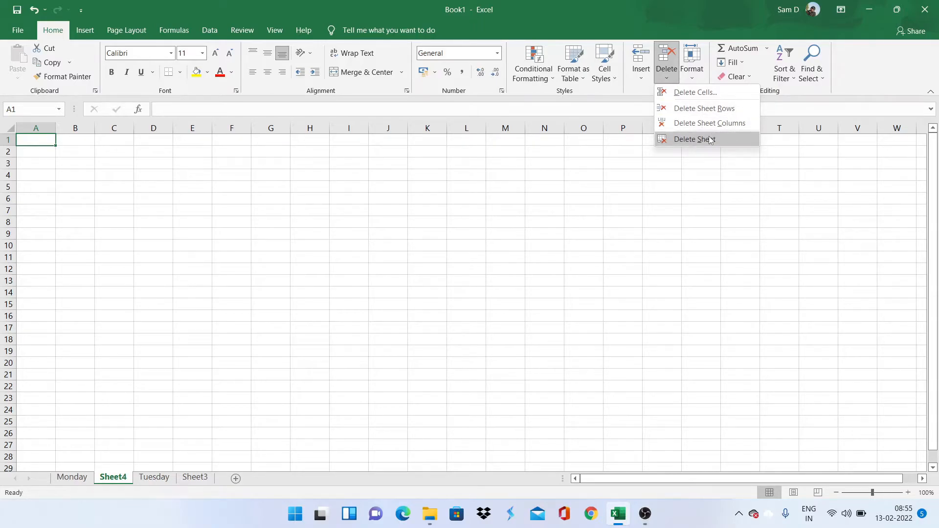
{"action": "left_click", "coordinate": [645, 191]}
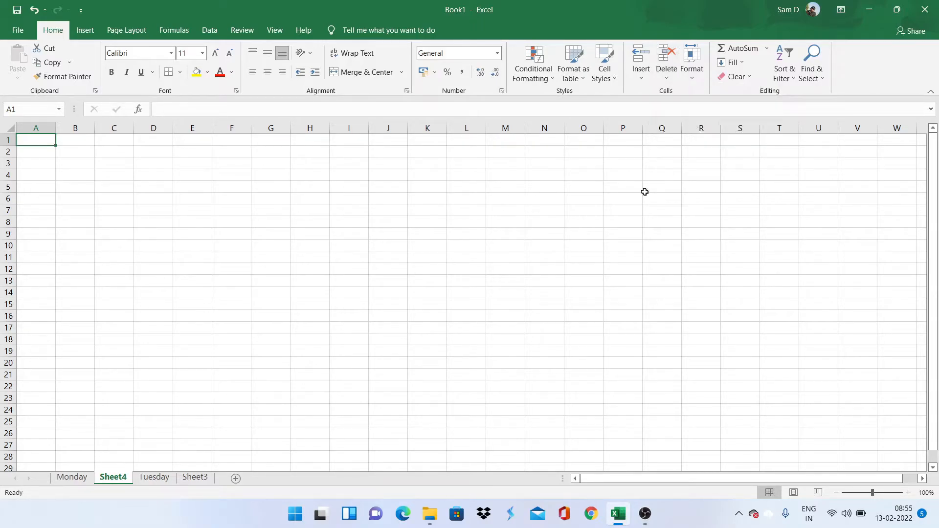
{"action": "left_click", "coordinate": [694, 78]}
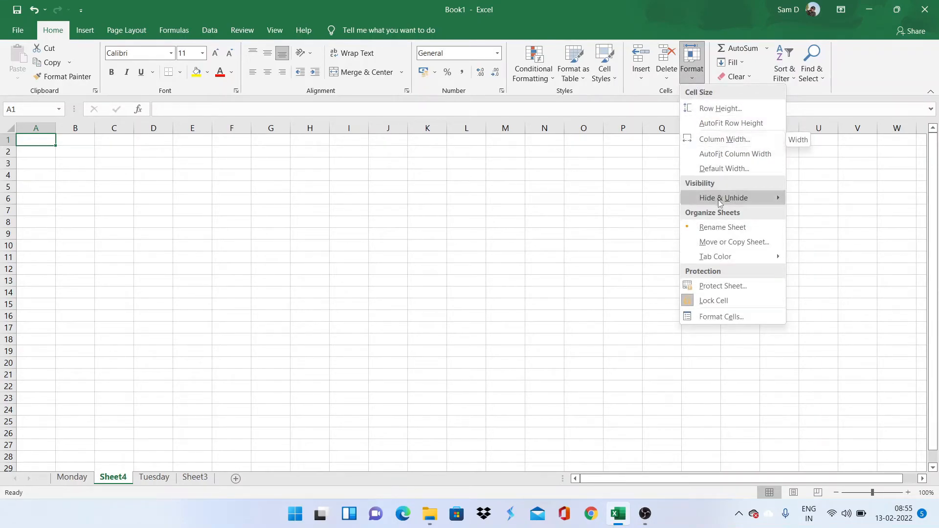
{"action": "mouse_move", "coordinate": [719, 202]}
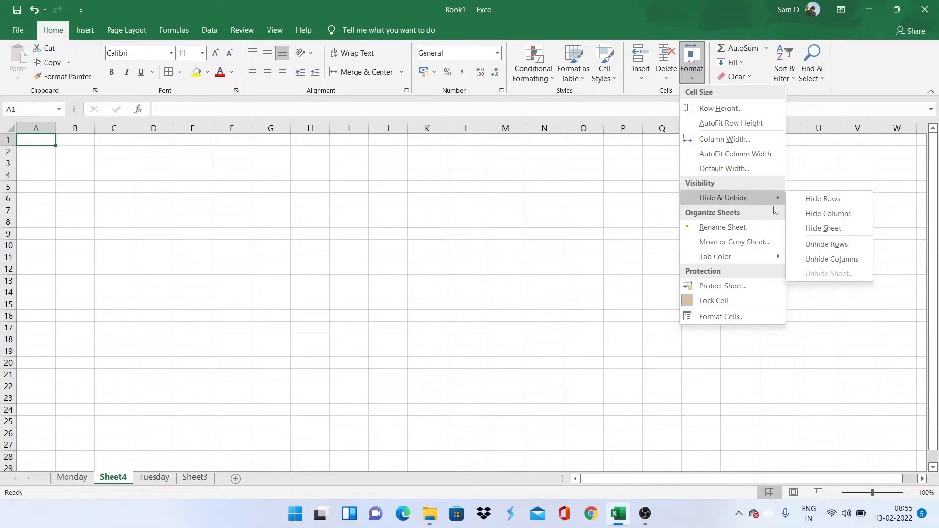
{"action": "left_click", "coordinate": [282, 372]}
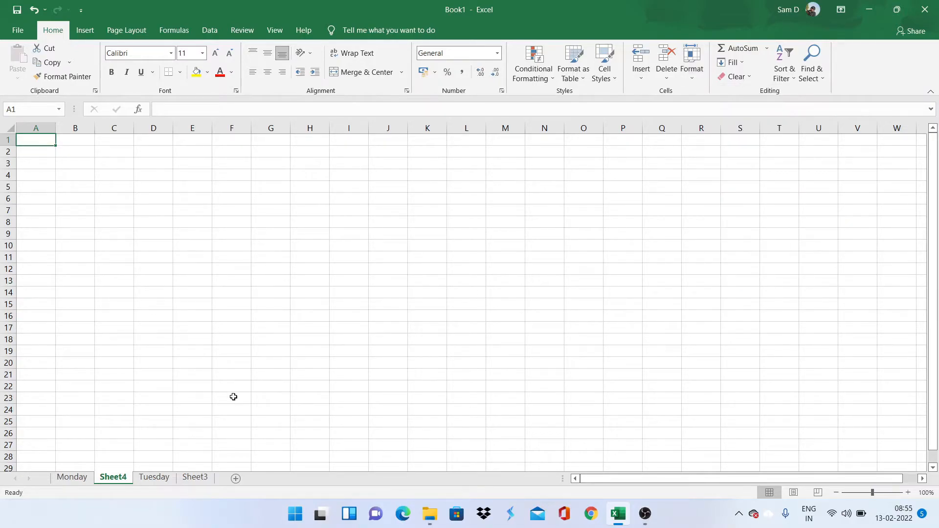
{"action": "right_click", "coordinate": [114, 483]}
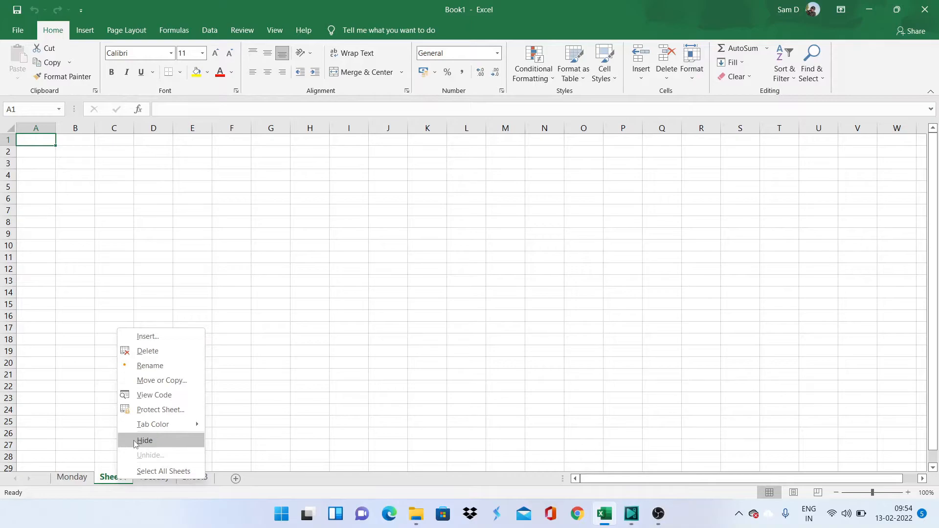
{"action": "left_click", "coordinate": [144, 441]}
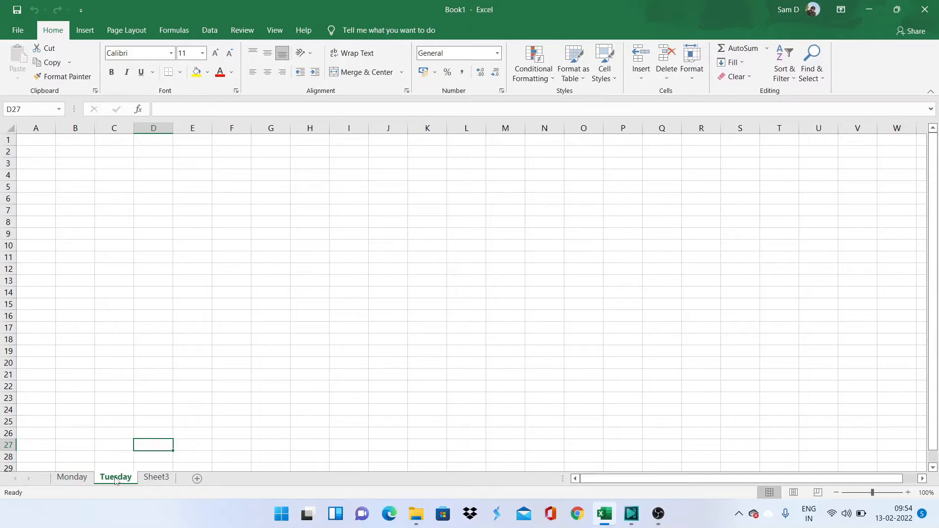
{"action": "right_click", "coordinate": [116, 481]}
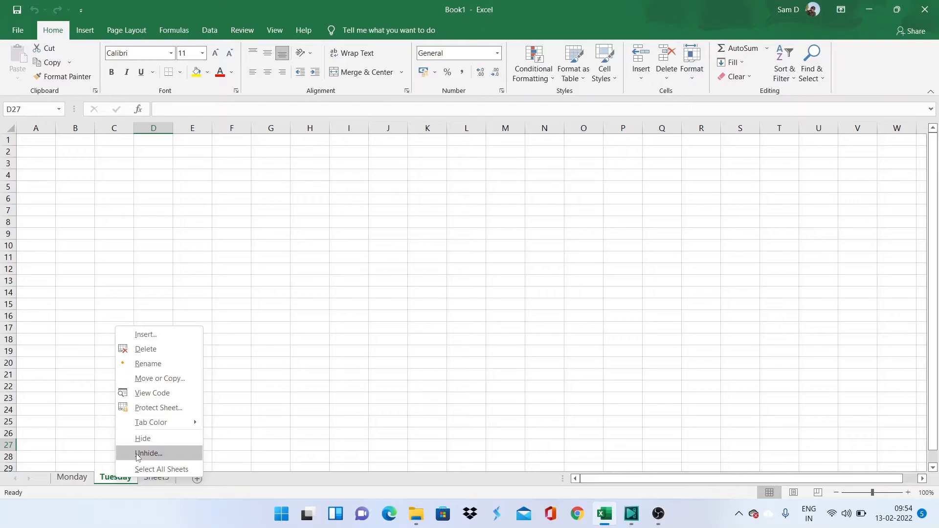
{"action": "left_click", "coordinate": [137, 454]}
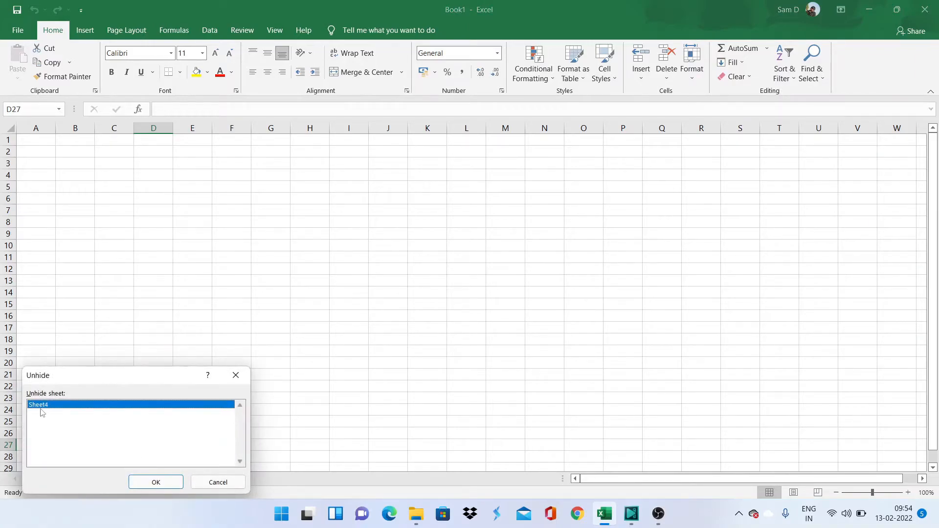
{"action": "left_click", "coordinate": [147, 483]}
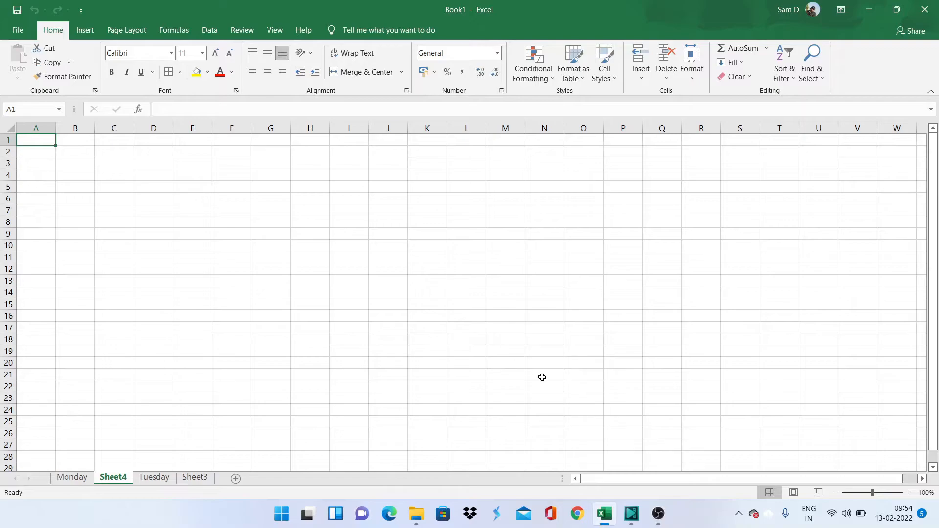
Step: Give the Sheet4 tab a dark blue colour
{"action": "right_click", "coordinate": [114, 478]}
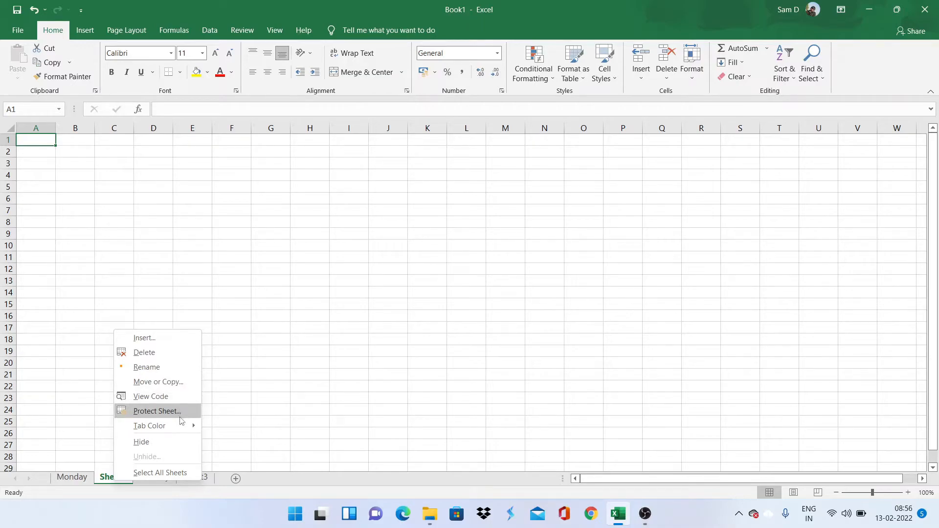
{"action": "mouse_move", "coordinate": [180, 427]}
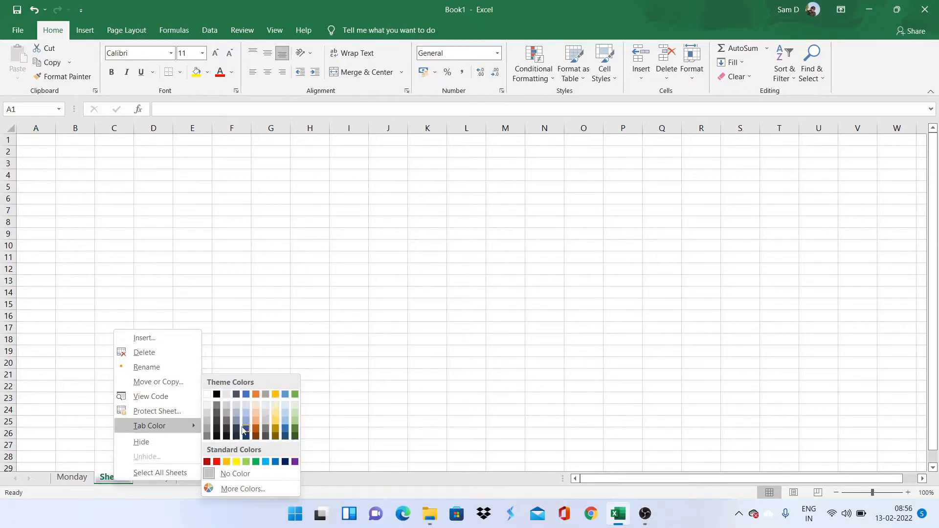
{"action": "left_click", "coordinate": [247, 430]}
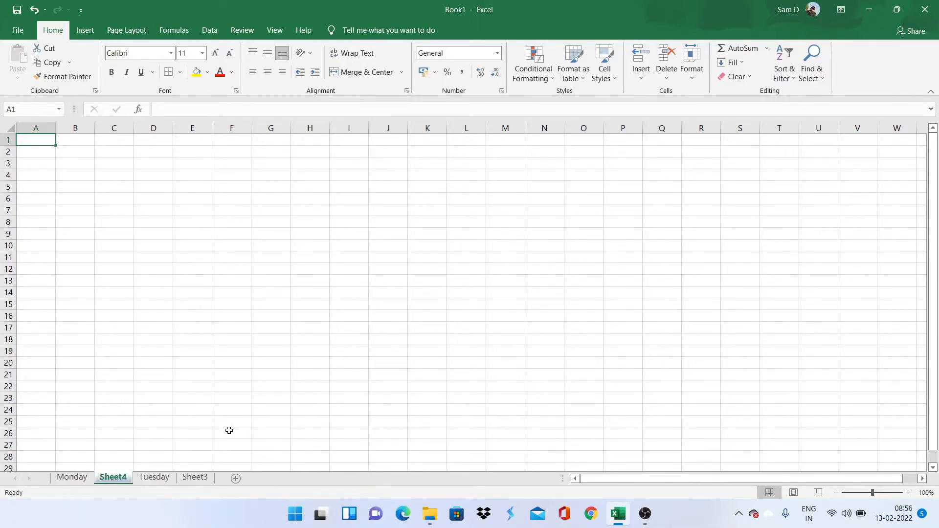
Step: Check the Tuesday and Sheet4 tabs, then make the Monday sheet active
{"action": "left_click", "coordinate": [154, 477]}
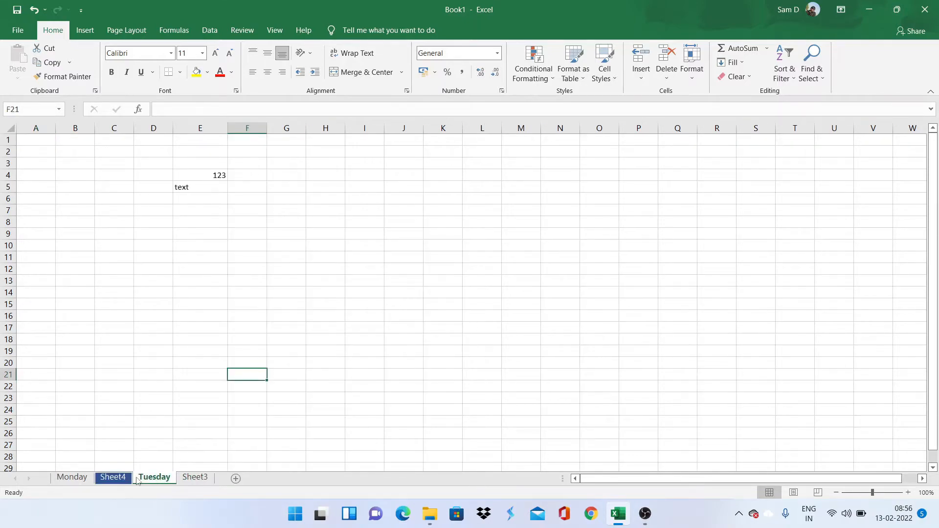
{"action": "left_click", "coordinate": [111, 482]}
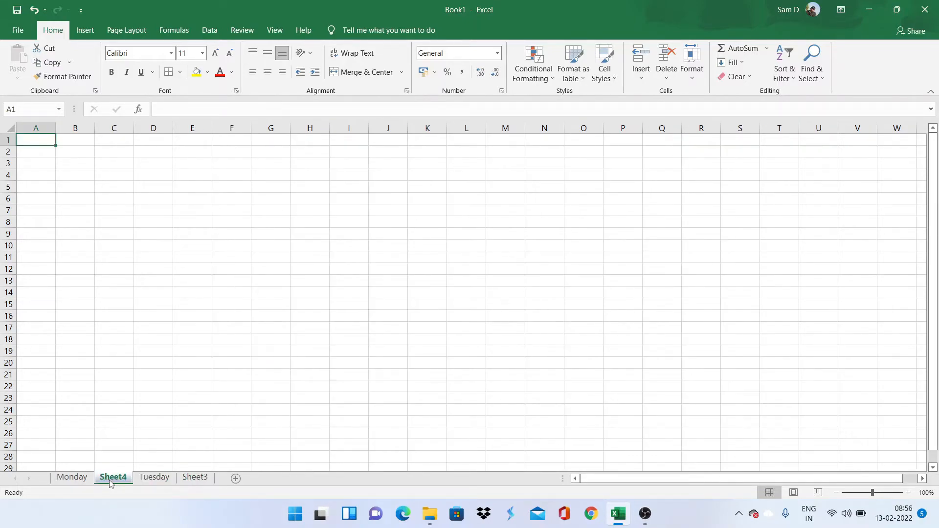
{"action": "right_click", "coordinate": [111, 481]}
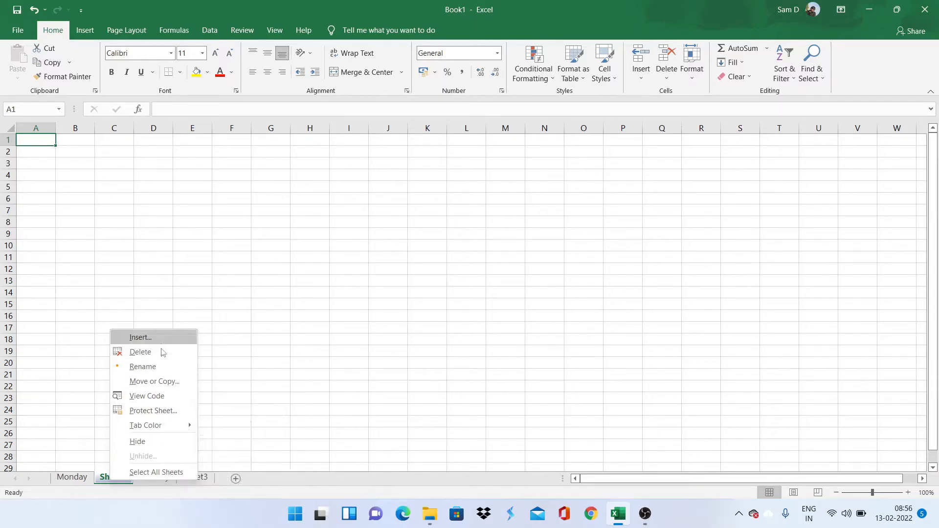
{"action": "left_click", "coordinate": [333, 240]}
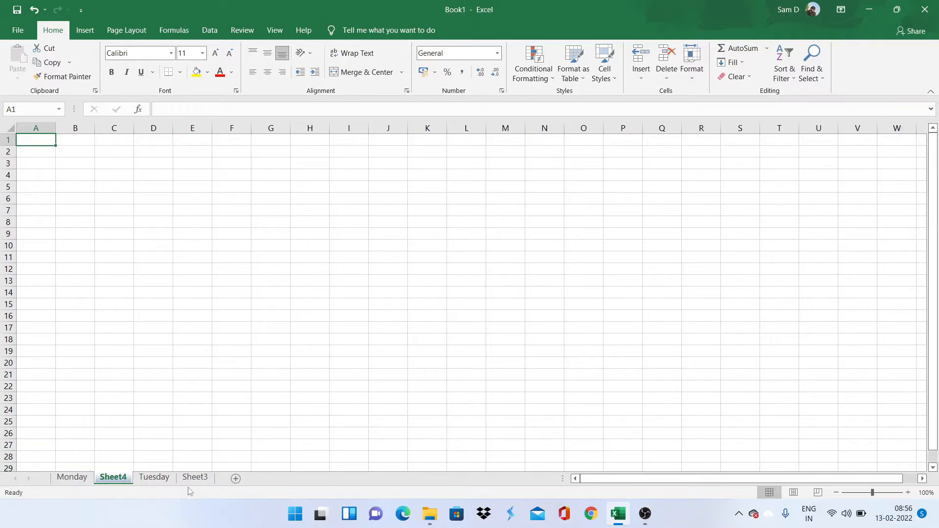
{"action": "left_click", "coordinate": [72, 478]}
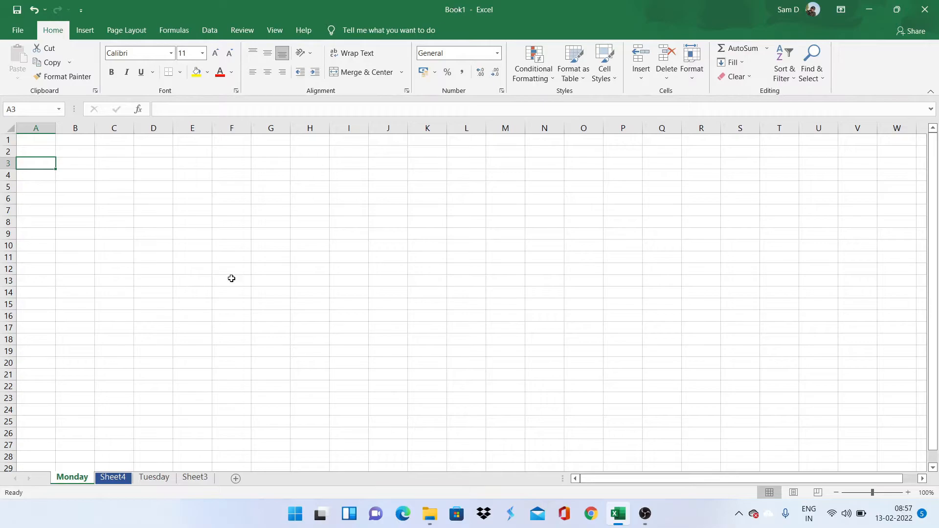
Step: Copy the Monday sheet within Book1 using Move or Copy with Create a copy ticked
{"action": "right_click", "coordinate": [76, 480]}
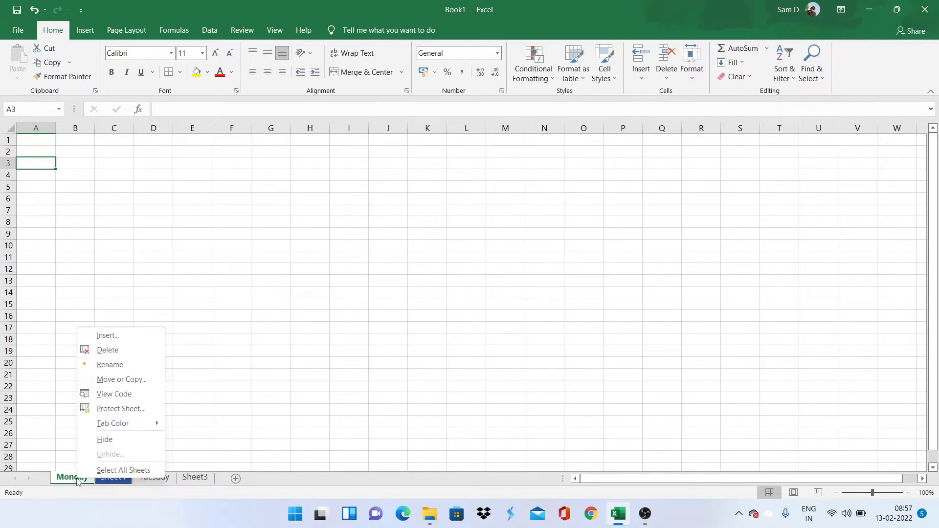
{"action": "left_click", "coordinate": [137, 384]}
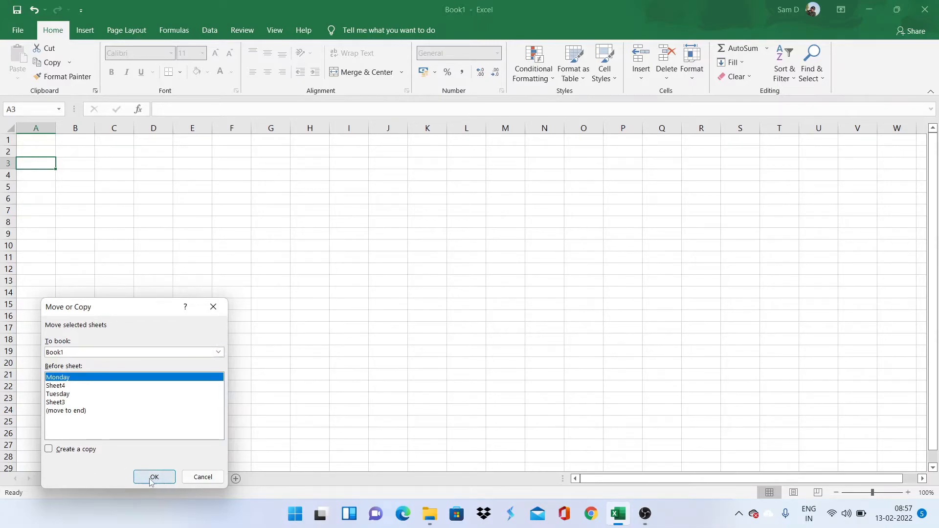
{"action": "left_click", "coordinate": [73, 450]}
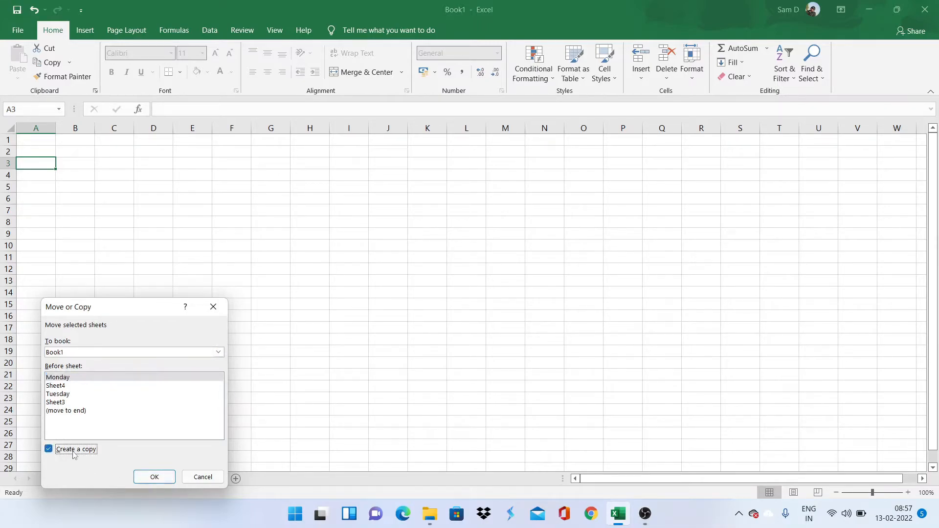
{"action": "left_click", "coordinate": [147, 478]}
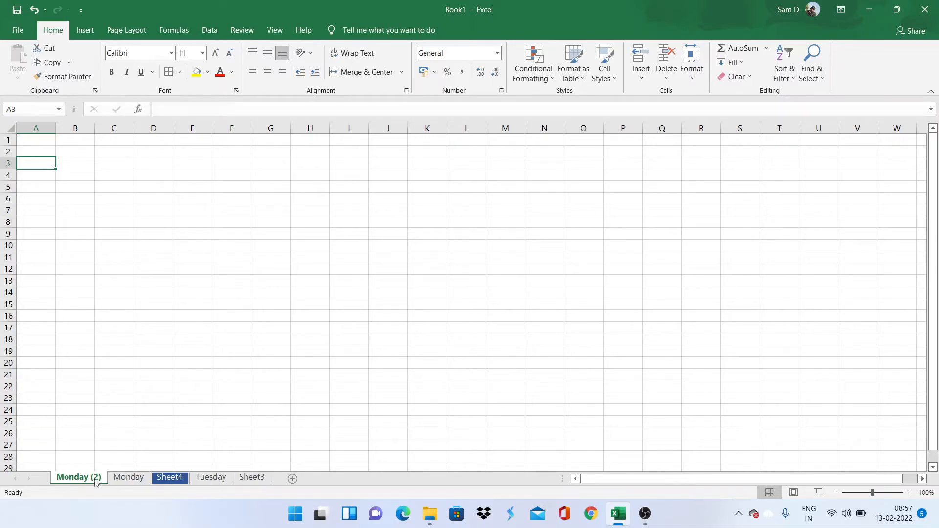
Step: Compare the original Monday and the new Monday (2) sheets
{"action": "left_click", "coordinate": [128, 479]}
{"action": "left_click", "coordinate": [84, 481]}
{"action": "right_click", "coordinate": [84, 481]}
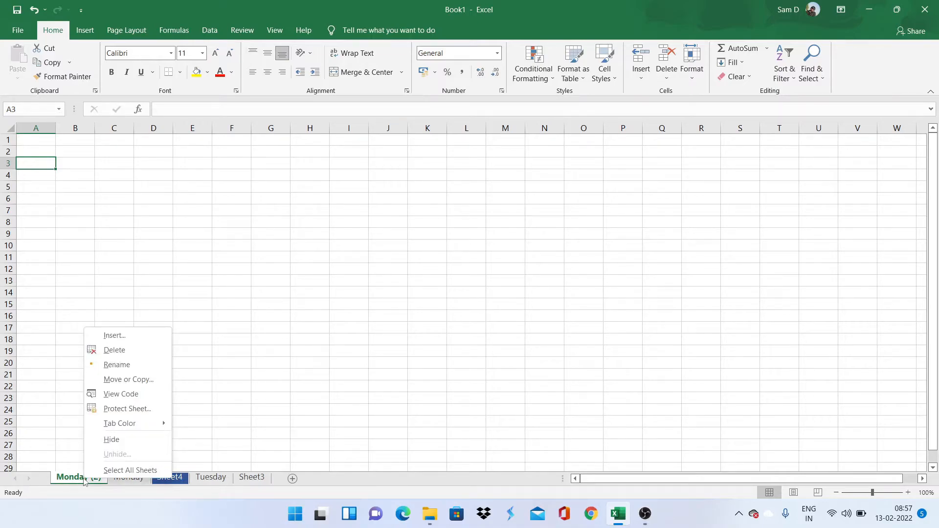
{"action": "left_click", "coordinate": [131, 485]}
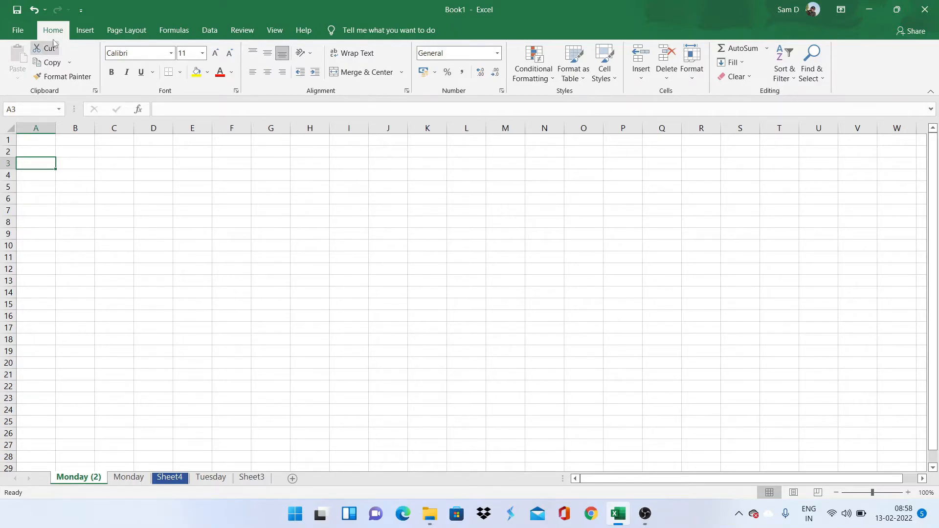
Step: Create a new blank workbook Book2 from the File page, then return to Book1
{"action": "left_click", "coordinate": [17, 30]}
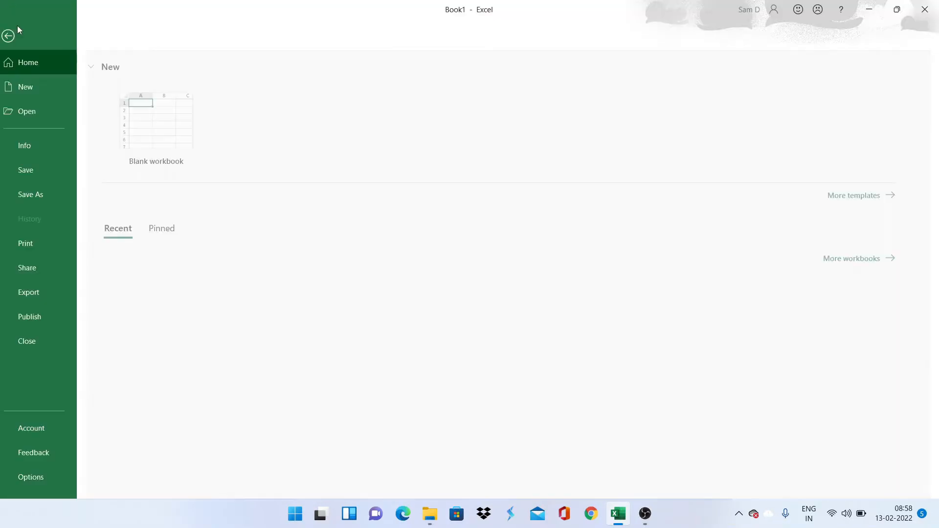
{"action": "left_click", "coordinate": [157, 122]}
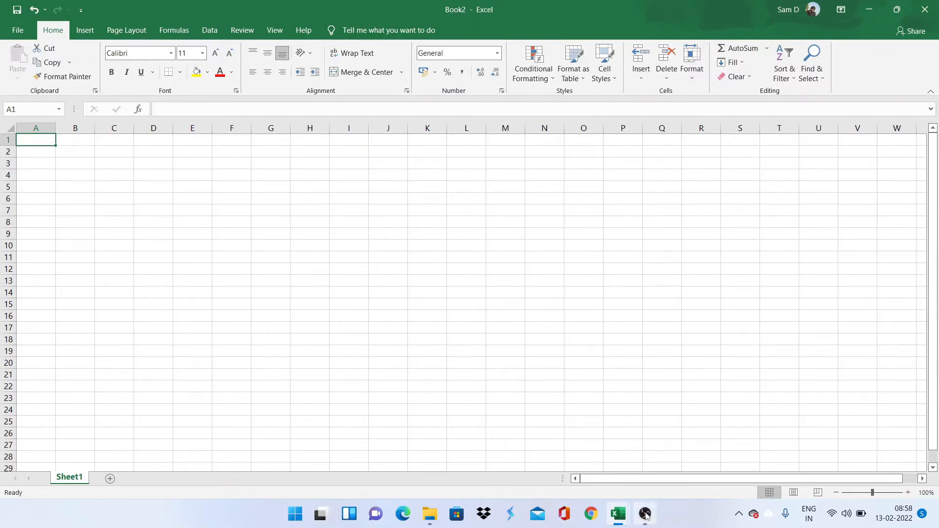
{"action": "mouse_move", "coordinate": [618, 518]}
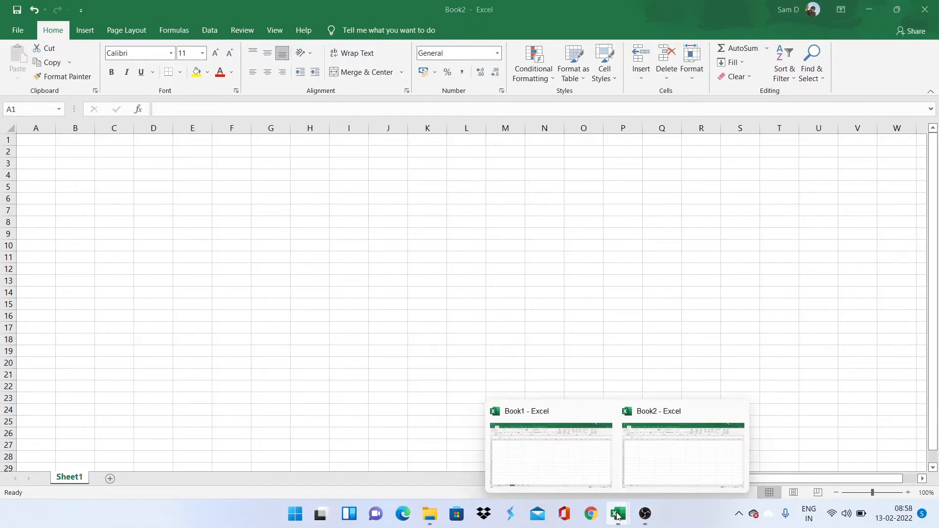
{"action": "left_click", "coordinate": [573, 482]}
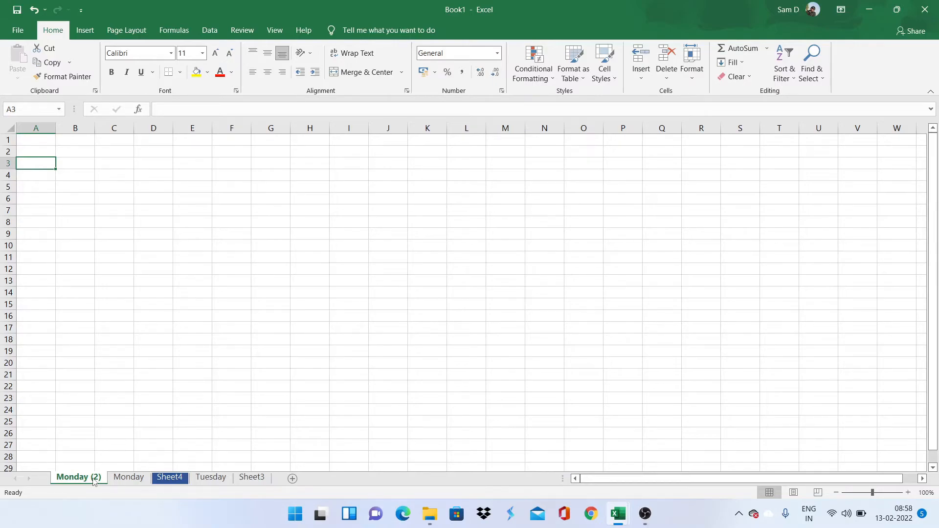
Step: Copy the Monday (2) sheet into Book2 using Move or Copy with Create a copy ticked
{"action": "right_click", "coordinate": [95, 480]}
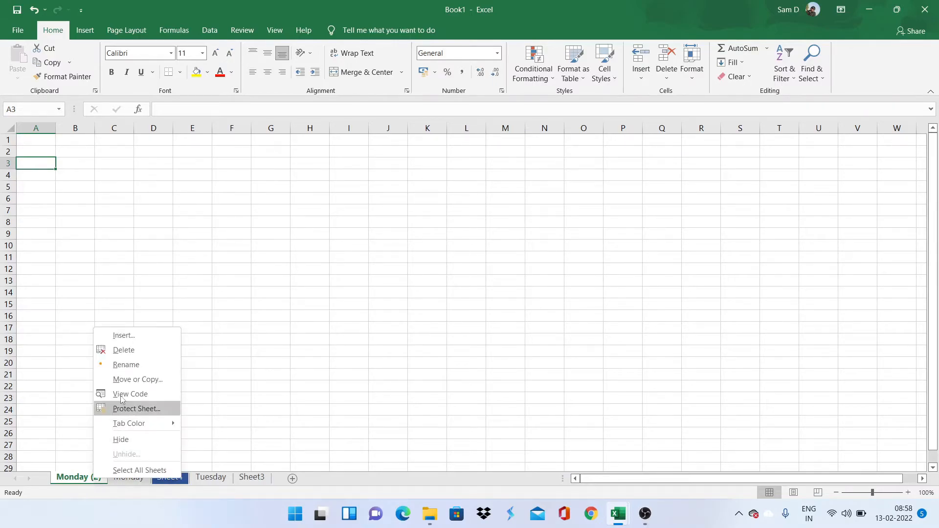
{"action": "left_click", "coordinate": [125, 379]}
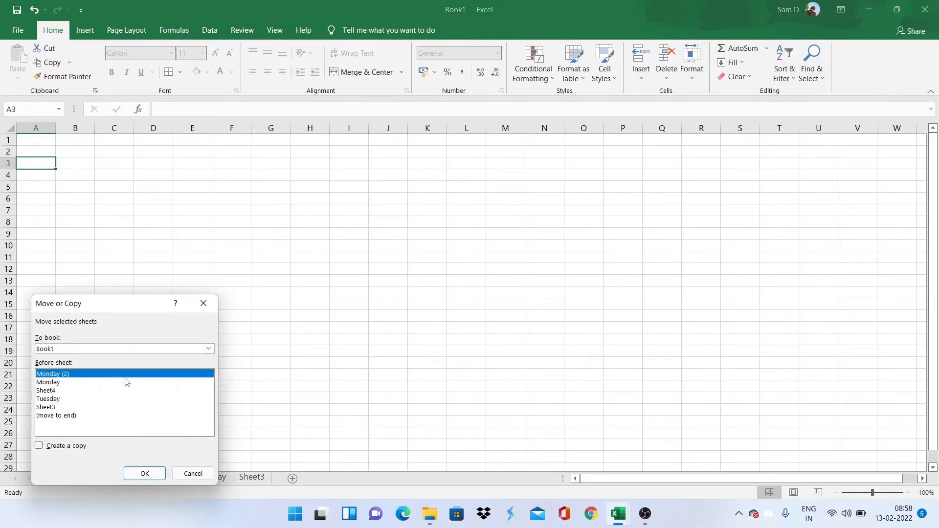
{"action": "left_click", "coordinate": [61, 349]}
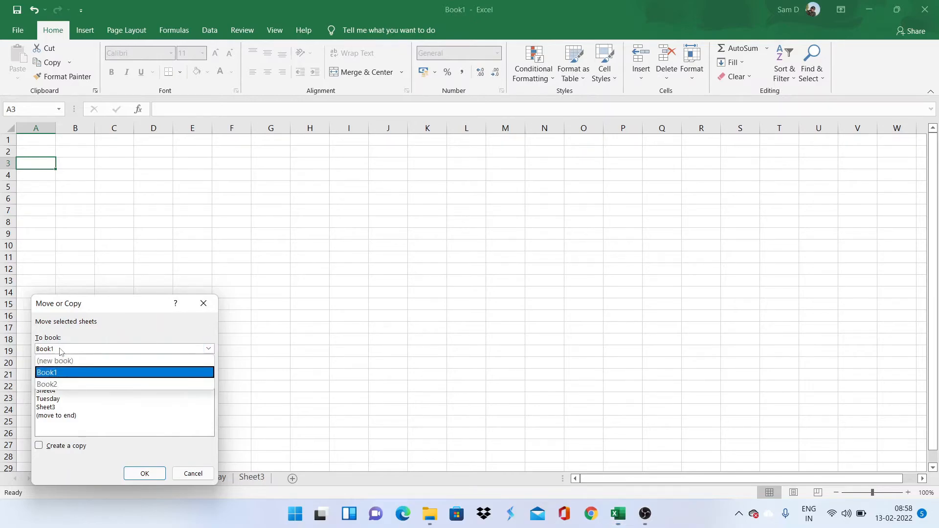
{"action": "left_click", "coordinate": [60, 384]}
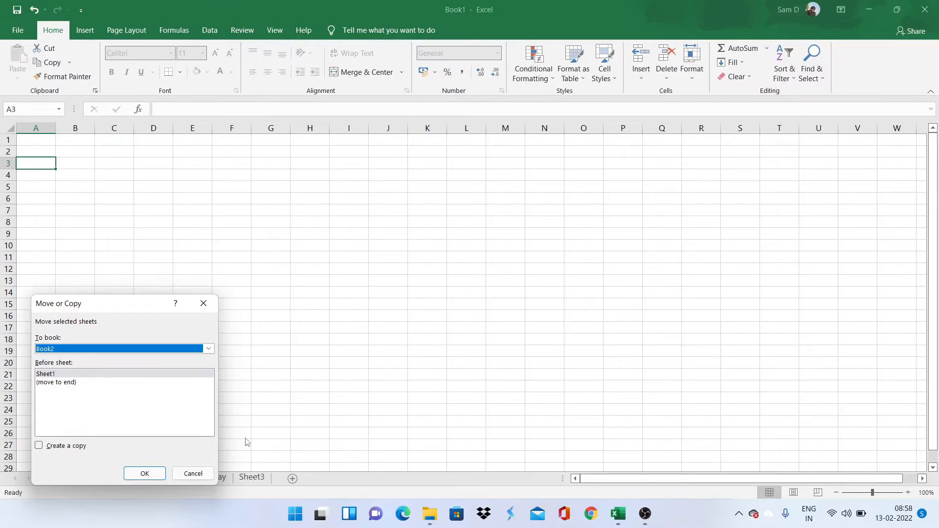
{"action": "left_click", "coordinate": [81, 452]}
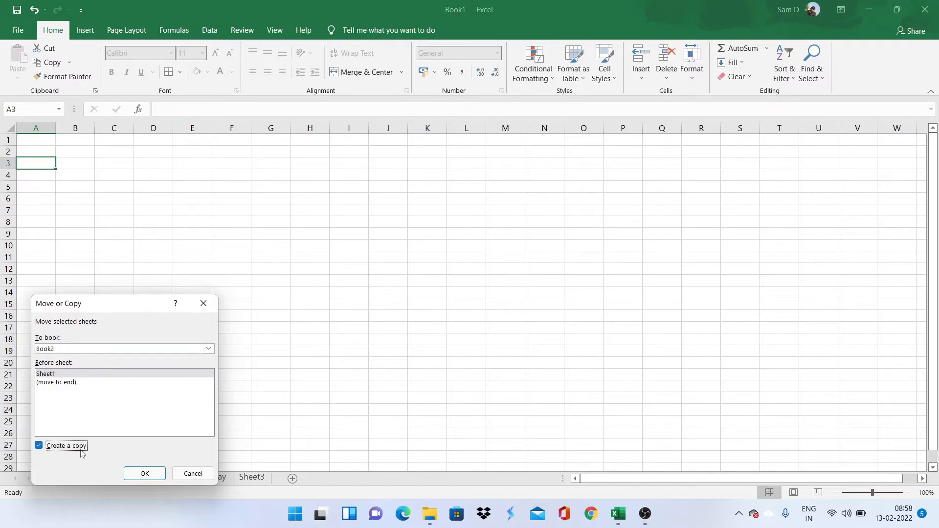
{"action": "left_click", "coordinate": [139, 474]}
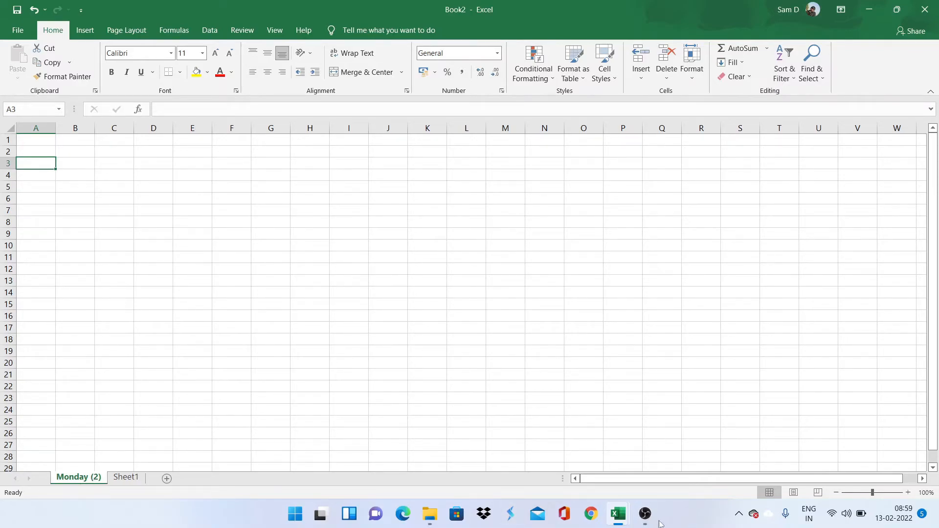
Step: Switch between the Book1 and Book2 windows to compare their Monday (2) sheets
{"action": "mouse_move", "coordinate": [620, 516]}
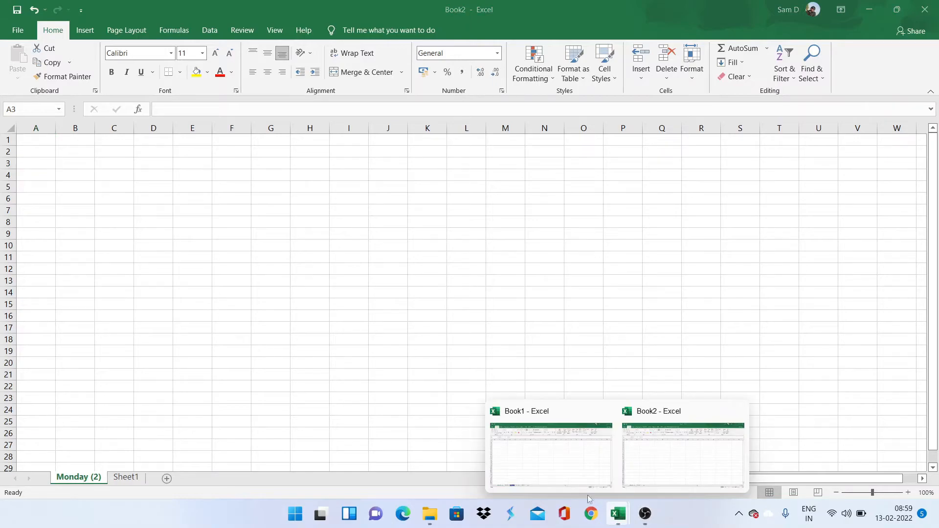
{"action": "left_click", "coordinate": [557, 469]}
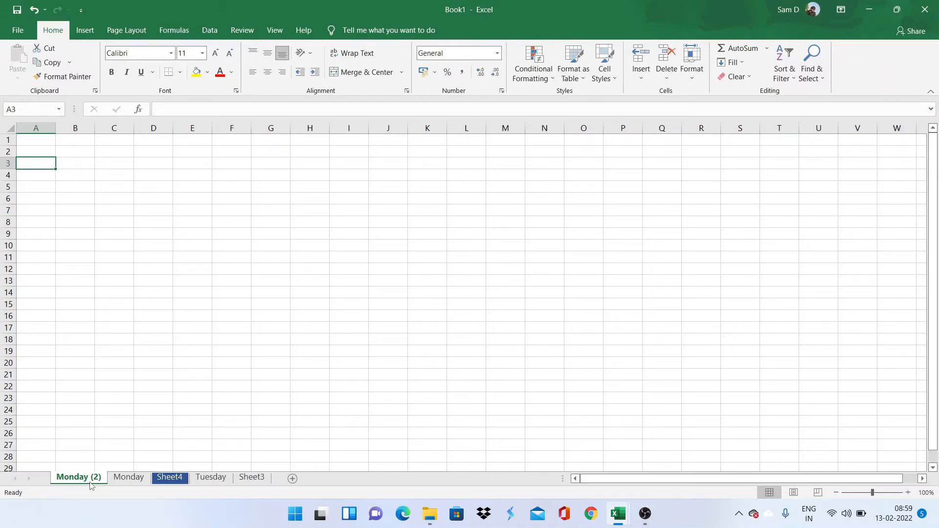
{"action": "left_click", "coordinate": [620, 513]}
{"action": "left_click", "coordinate": [677, 458]}
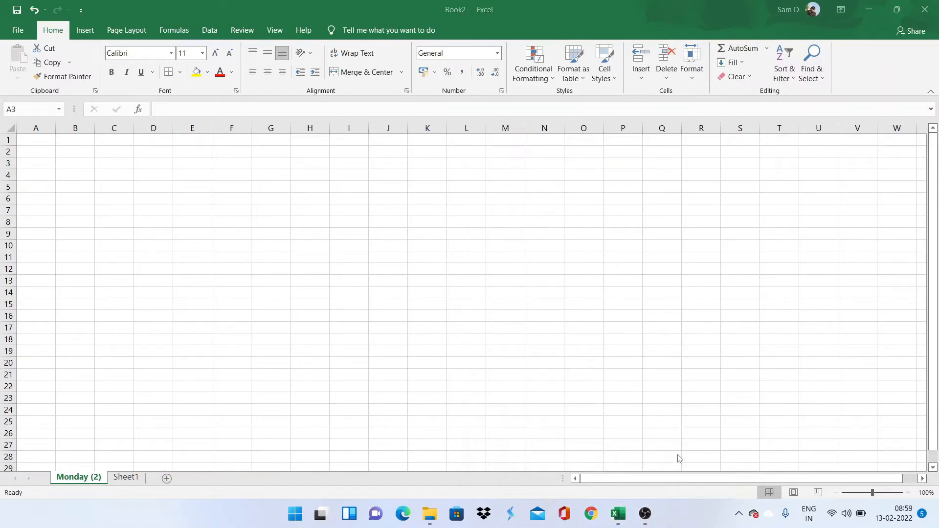
{"action": "right_click", "coordinate": [86, 481]}
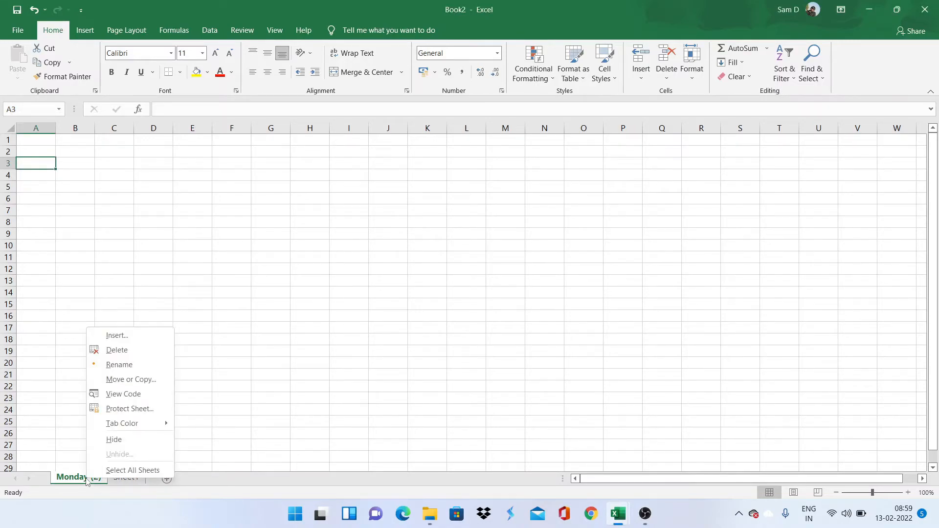
Step: Delete the Monday (2) copy from Book2 and return to Book1
{"action": "left_click", "coordinate": [121, 356]}
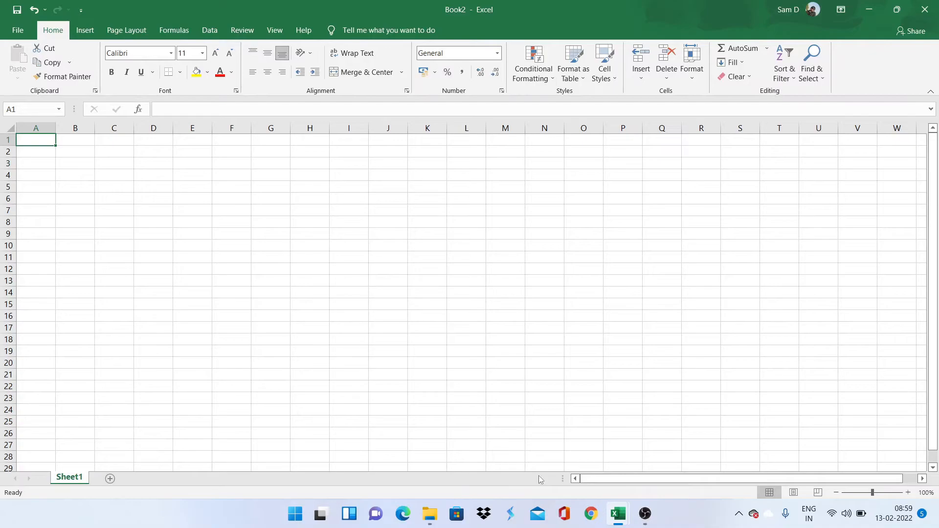
{"action": "mouse_move", "coordinate": [607, 510]}
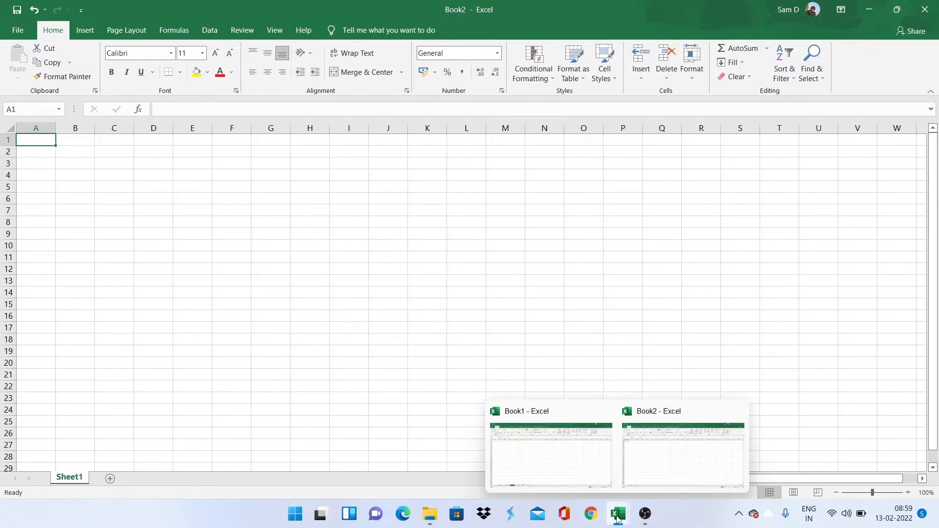
{"action": "left_click", "coordinate": [550, 463]}
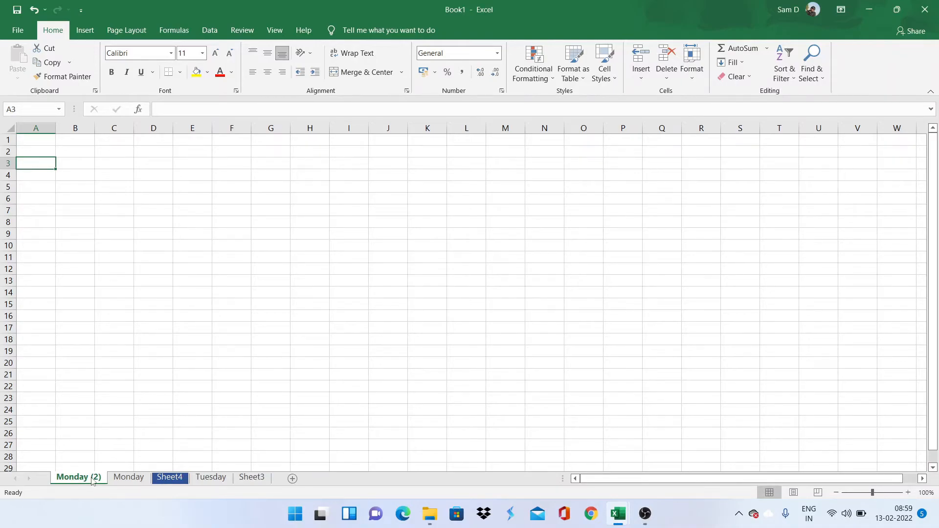
Step: Move Book1's Monday (2) sheet into Book2 without keeping a copy
{"action": "right_click", "coordinate": [93, 481]}
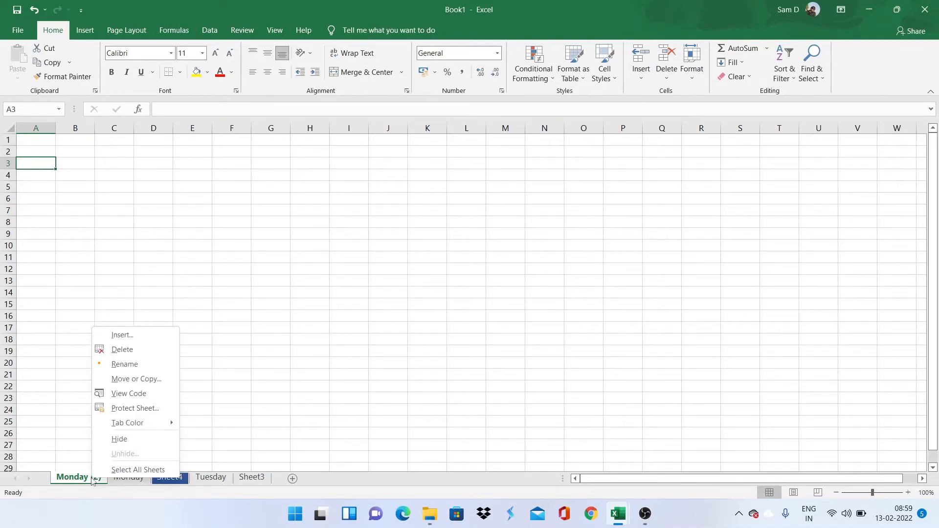
{"action": "left_click", "coordinate": [132, 379]}
{"action": "left_click", "coordinate": [66, 350]}
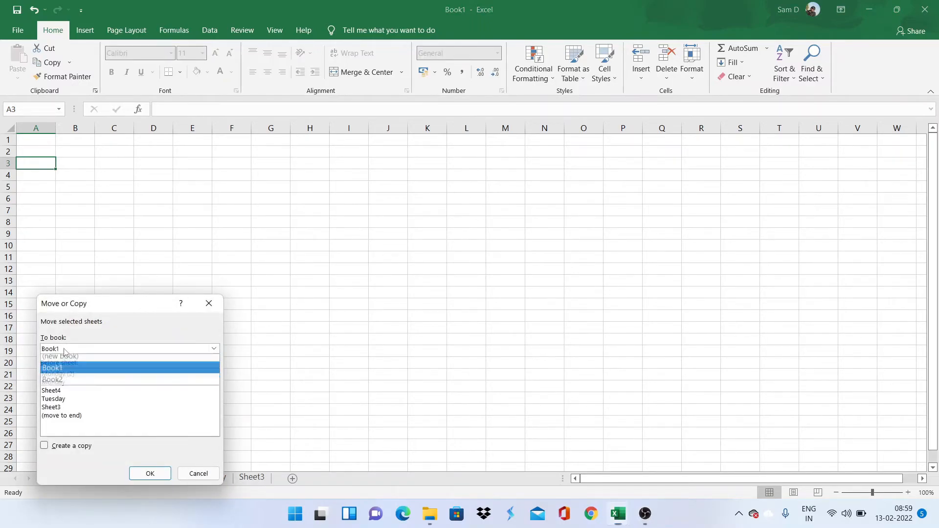
{"action": "left_click", "coordinate": [63, 384]}
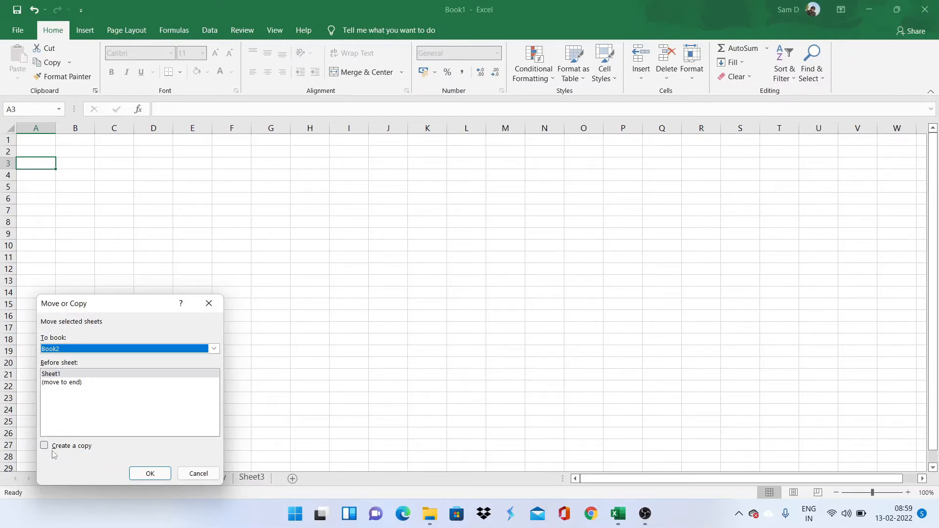
{"action": "left_click", "coordinate": [150, 473]}
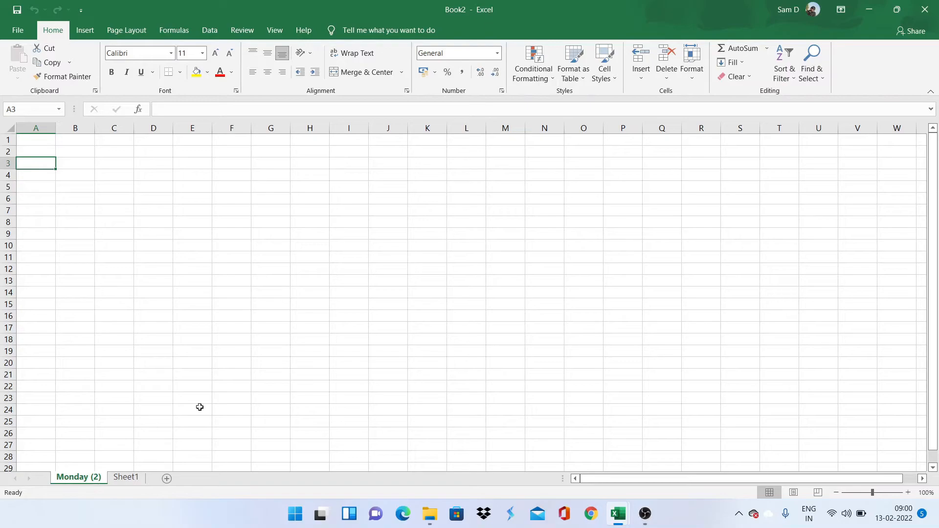
{"action": "mouse_move", "coordinate": [618, 513]}
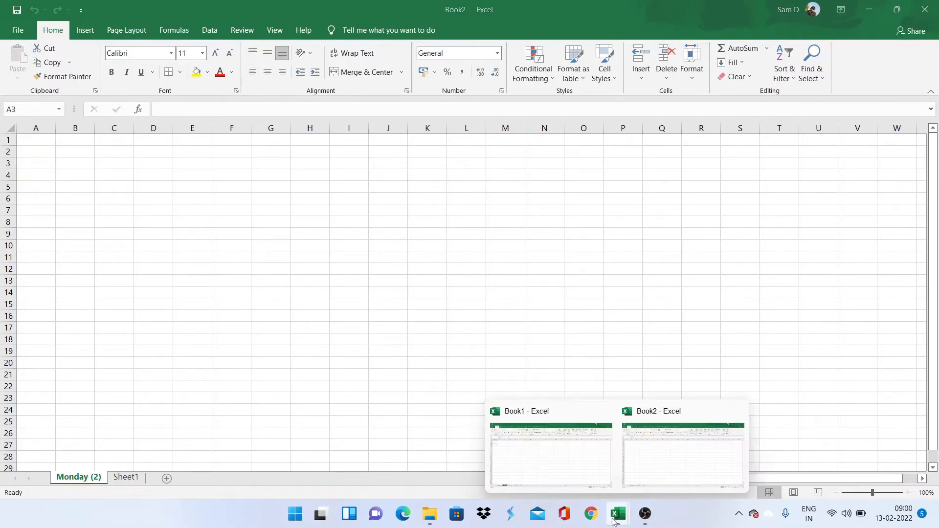
{"action": "left_click", "coordinate": [565, 475]}
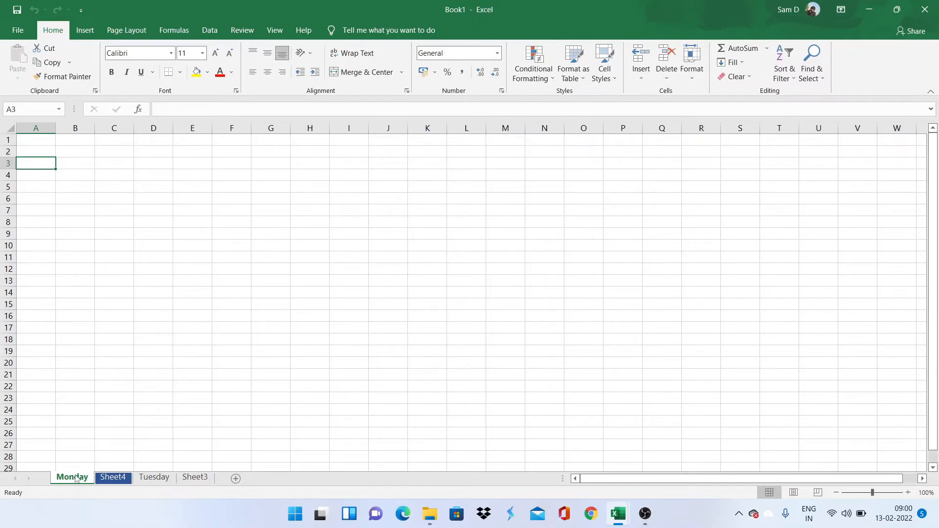
{"action": "left_click", "coordinate": [216, 283]}
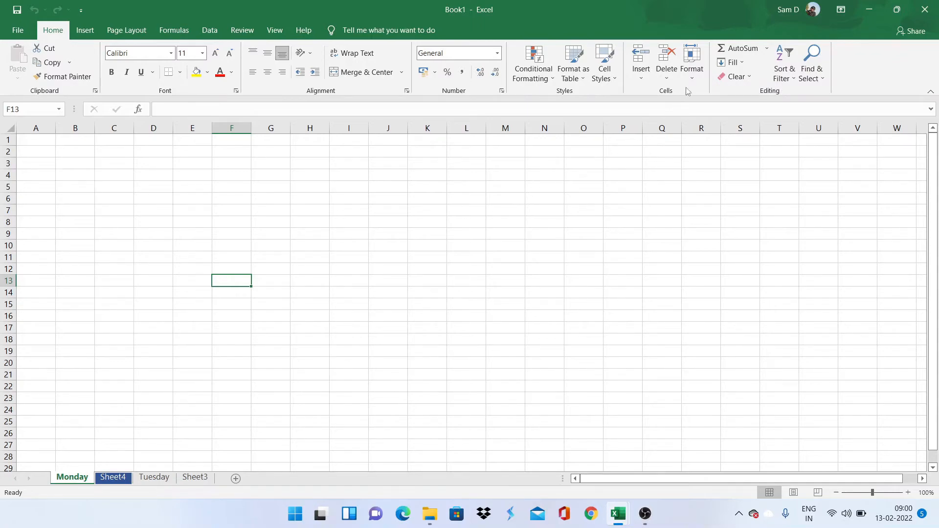
Step: Protect the Monday sheet with a confirmed password, then try editing cell F8
{"action": "left_click", "coordinate": [694, 78]}
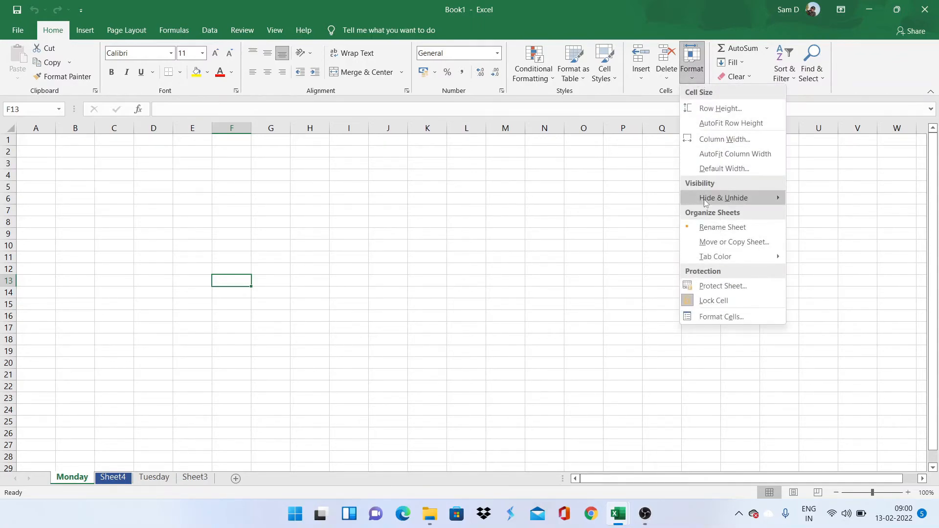
{"action": "left_click", "coordinate": [727, 289]}
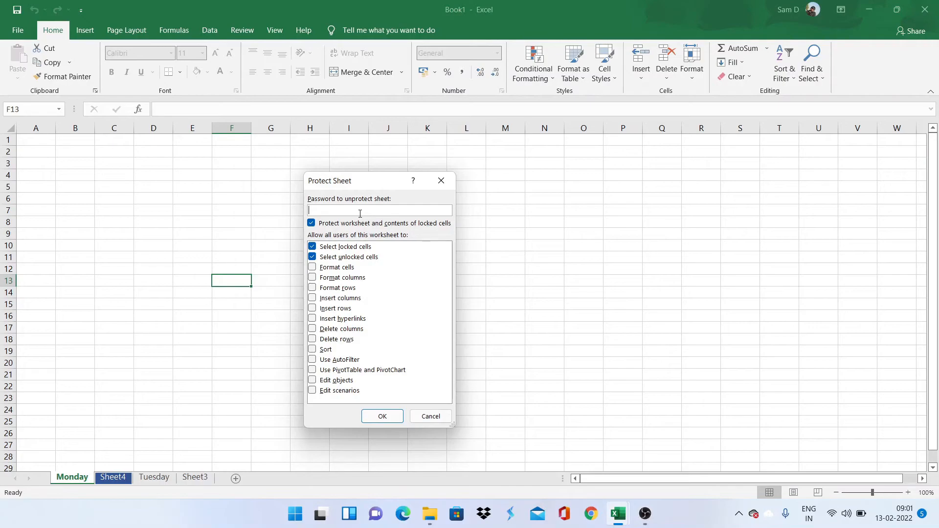
{"action": "type", "text": "123"}
{"action": "left_click", "coordinate": [381, 417]}
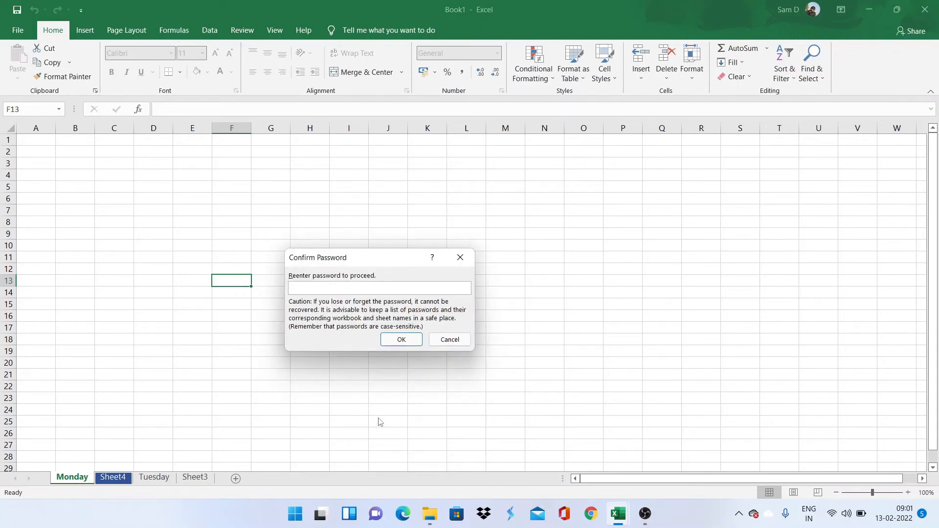
{"action": "type", "text": "123"}
{"action": "left_click", "coordinate": [401, 339]}
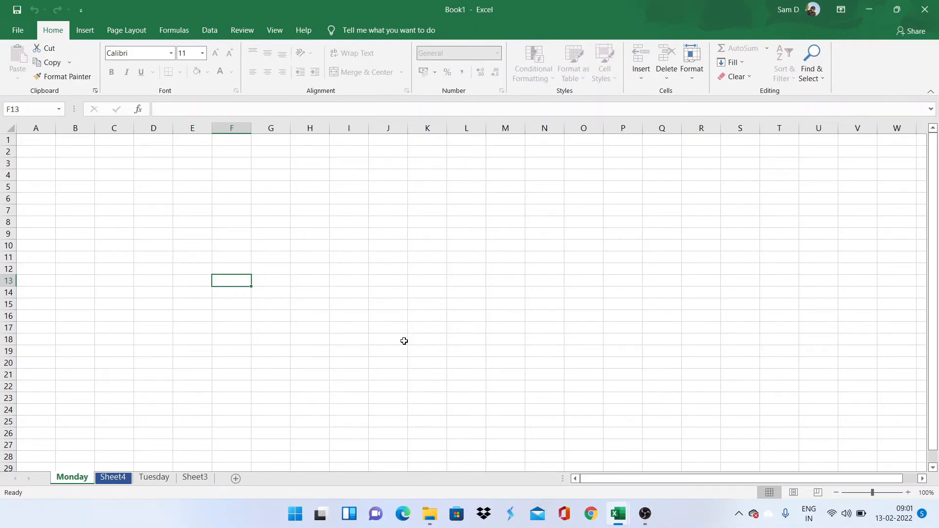
{"action": "left_click", "coordinate": [236, 220]}
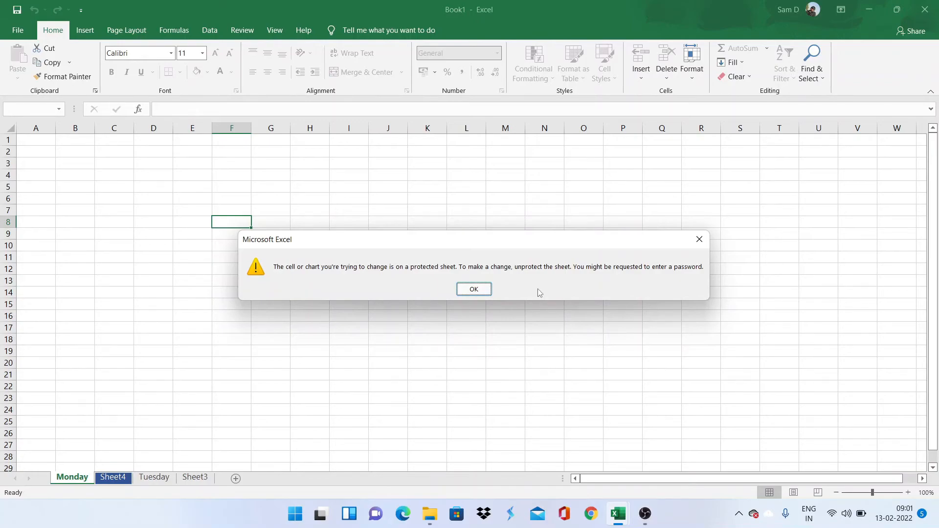
Step: Dismiss the warning, unprotect Monday with its password, and type 123 into F12
{"action": "left_click", "coordinate": [475, 289]}
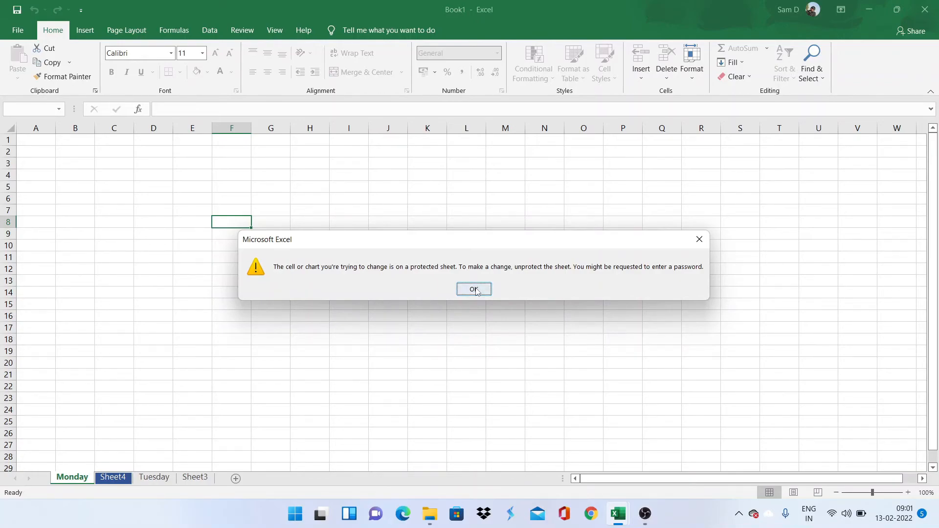
{"action": "left_click", "coordinate": [692, 79]}
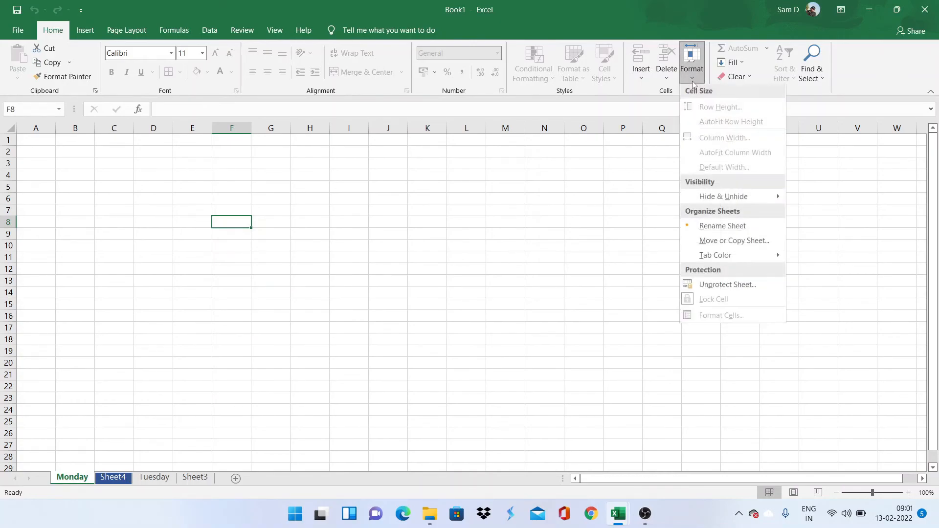
{"action": "left_click", "coordinate": [726, 287]}
{"action": "type", "text": "123"}
{"action": "left_click", "coordinate": [389, 317]}
{"action": "left_click", "coordinate": [222, 268]}
{"action": "type", "text": "123"}
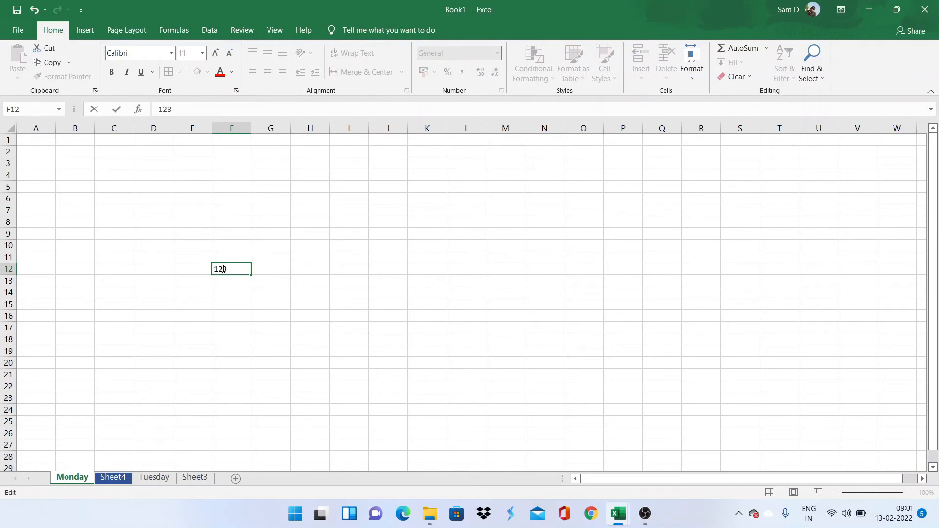
Step: Commit 123 in F12 and try left, centre, right, top, bottom and middle alignment
{"action": "left_click", "coordinate": [232, 293]}
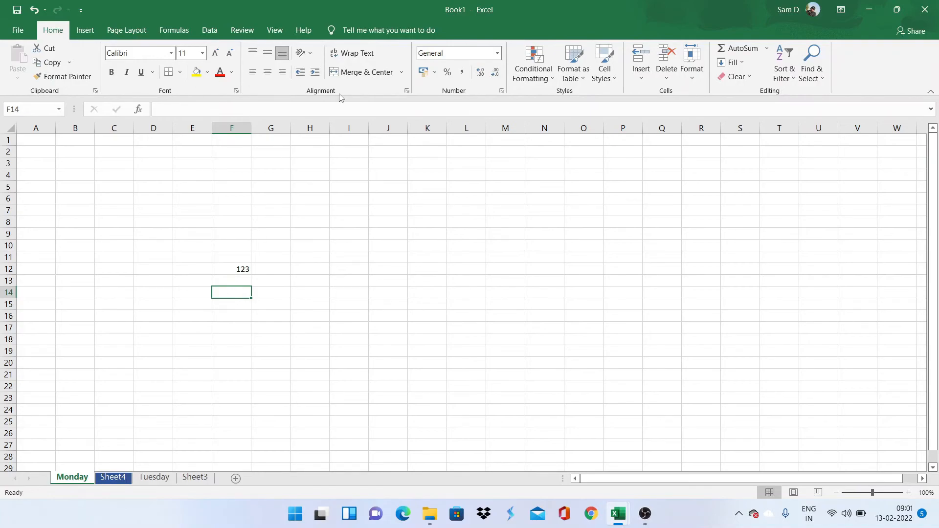
{"action": "left_click", "coordinate": [219, 208]}
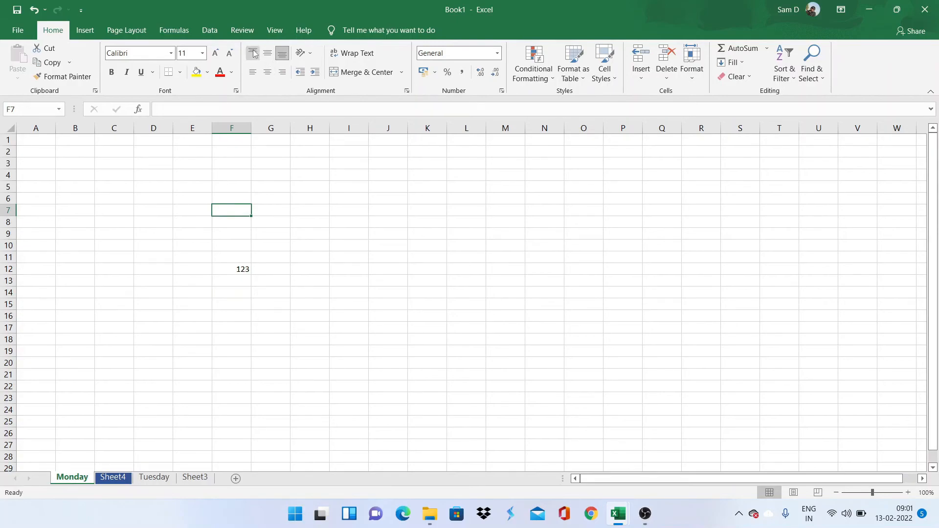
{"action": "left_click", "coordinate": [232, 269]}
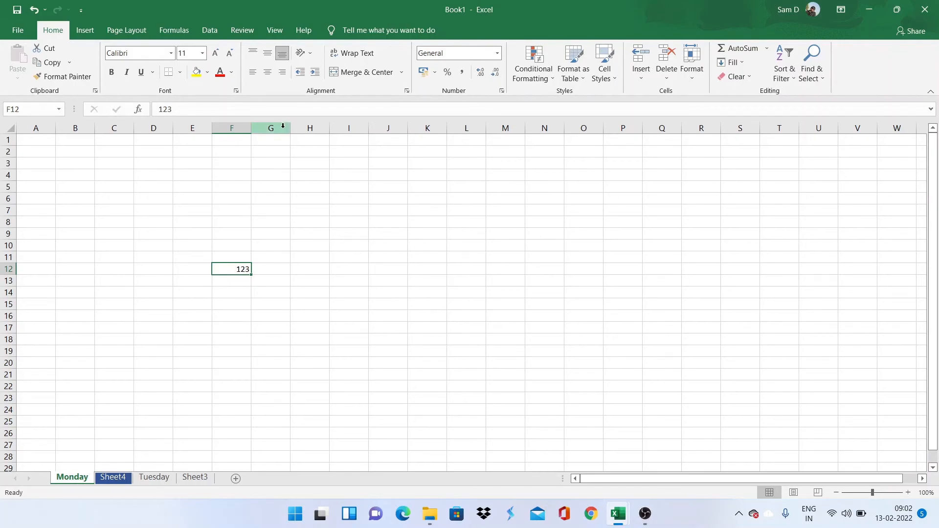
{"action": "left_click", "coordinate": [254, 74]}
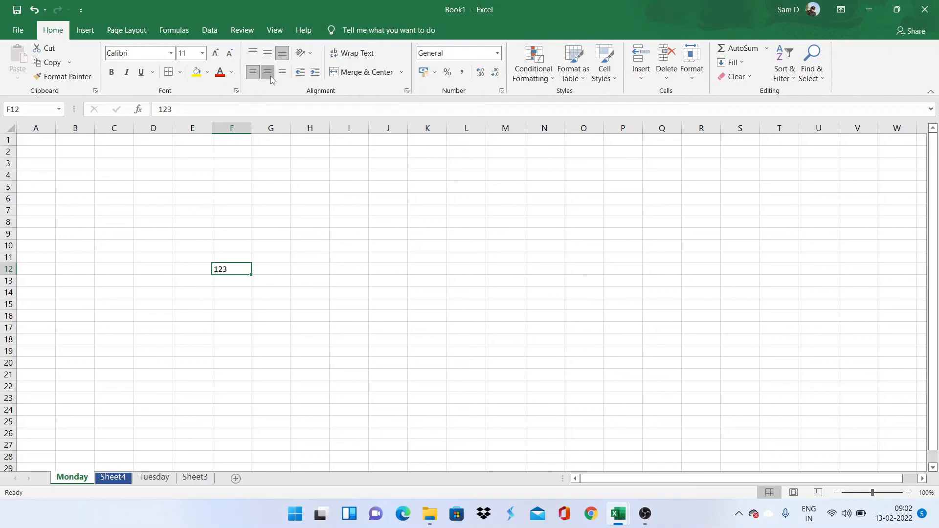
{"action": "left_click", "coordinate": [271, 77]}
{"action": "left_click", "coordinate": [286, 79]}
{"action": "left_click", "coordinate": [252, 53]}
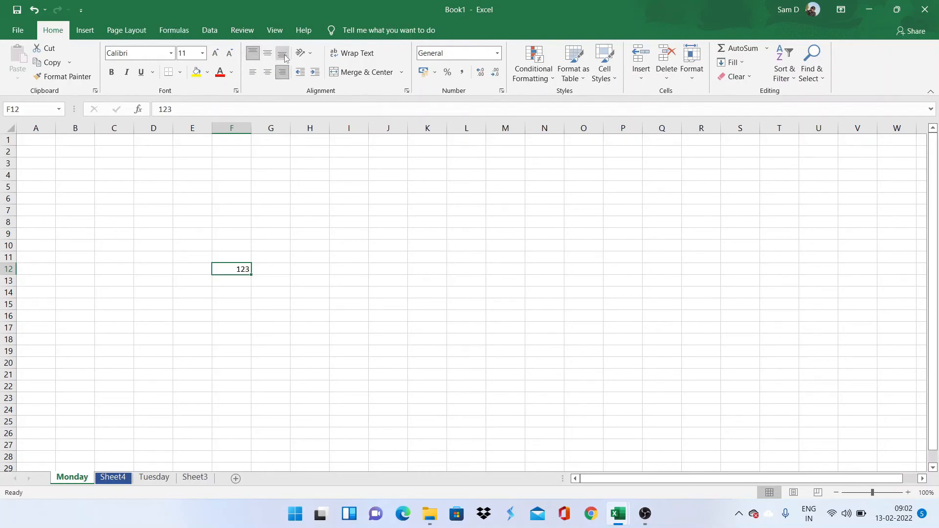
{"action": "left_click", "coordinate": [283, 54]}
{"action": "left_click", "coordinate": [270, 58]}
Step: Merge and centre F12:G12, then unmerge them and reselect F12
{"action": "left_click_drag", "start_coordinate": [248, 265], "coordinate": [257, 267]}
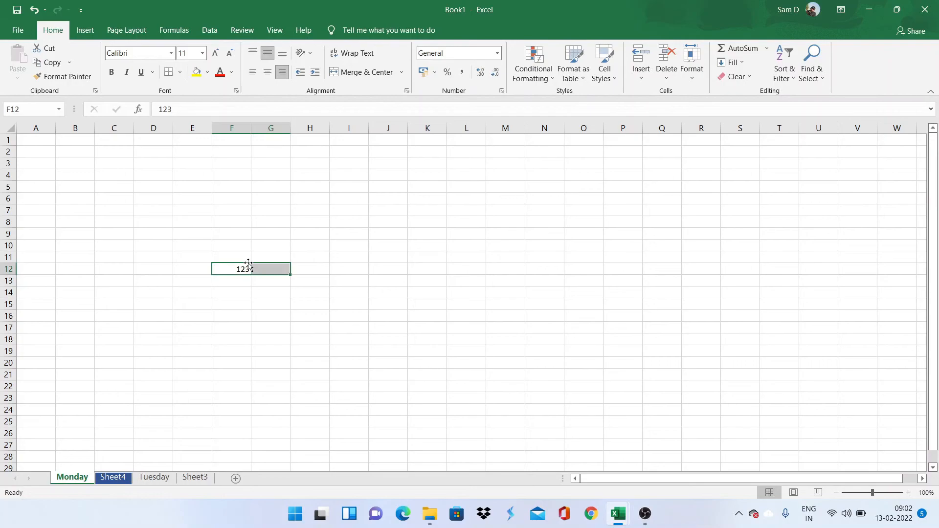
{"action": "left_click", "coordinate": [367, 73]}
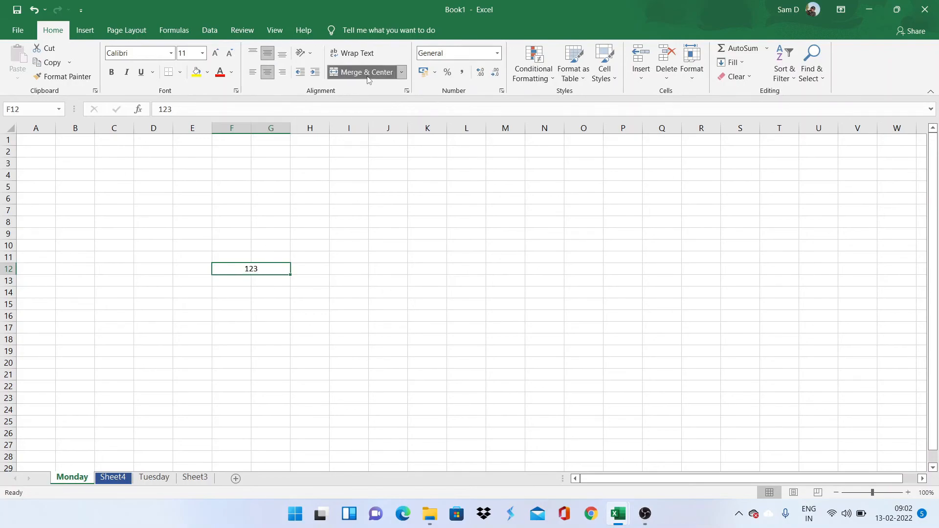
{"action": "left_click", "coordinate": [368, 76]}
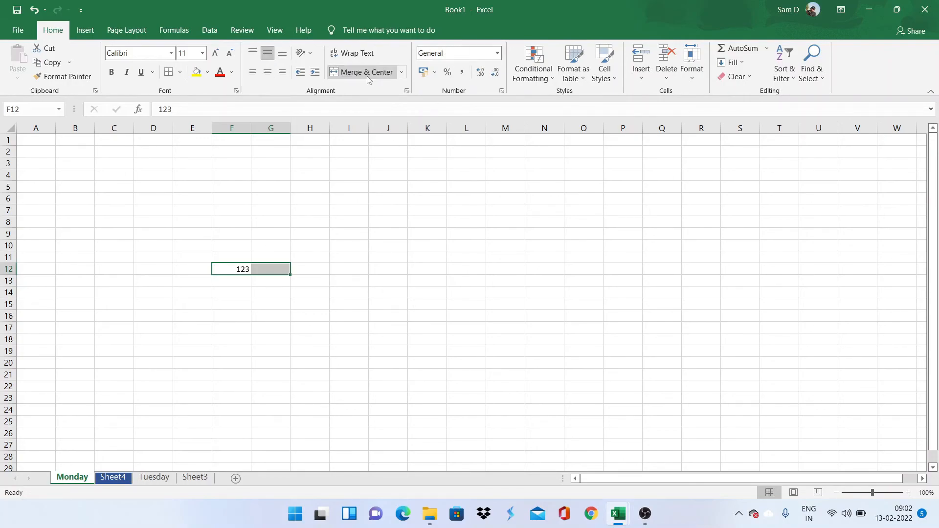
{"action": "left_click", "coordinate": [230, 182]}
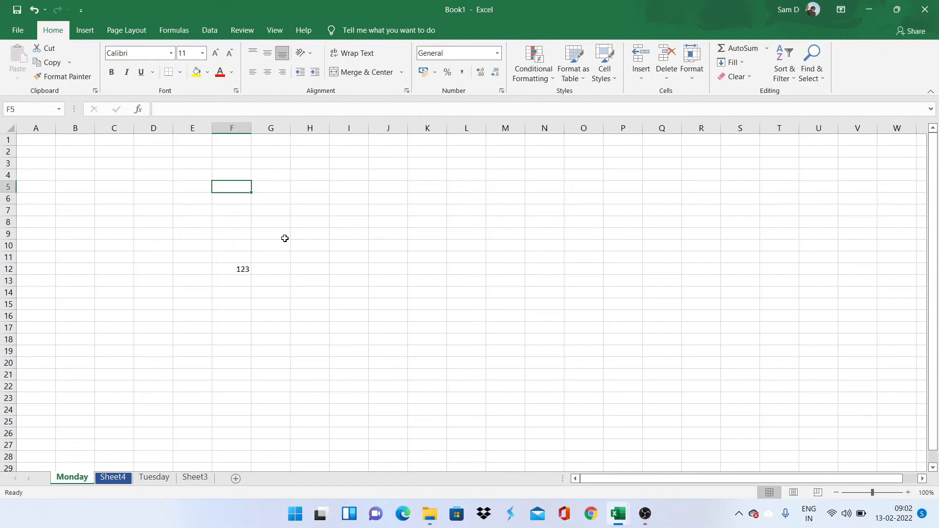
{"action": "left_click", "coordinate": [247, 269]}
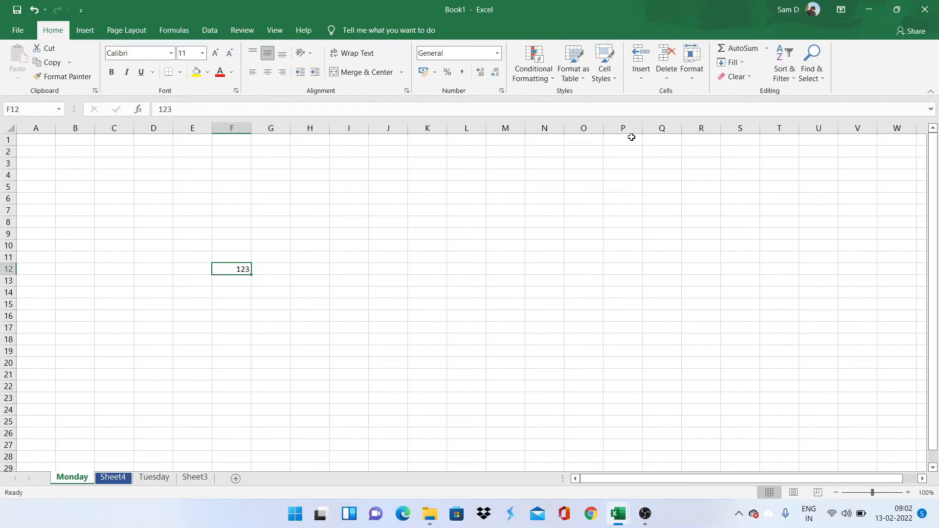
Step: Format F12 as Number with two decimals (123.00) and add an outline border
{"action": "left_click", "coordinate": [690, 76]}
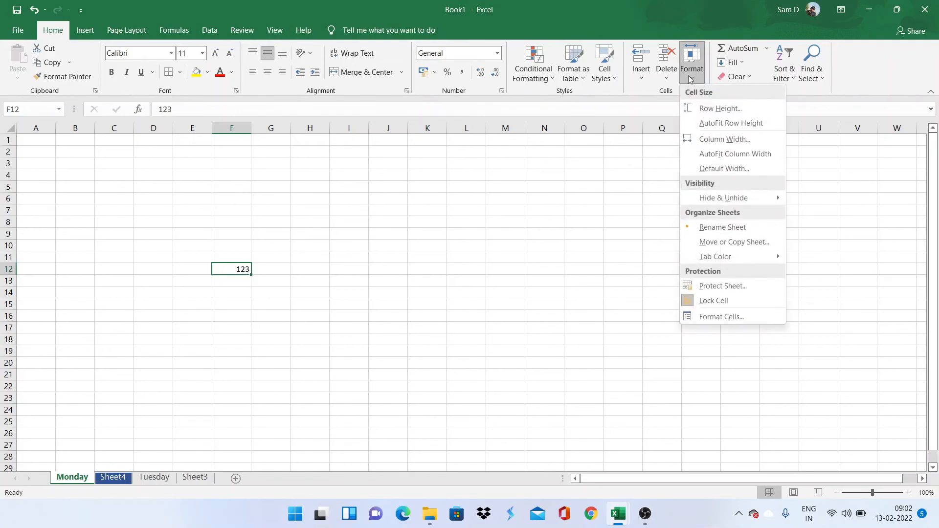
{"action": "left_click", "coordinate": [720, 317]}
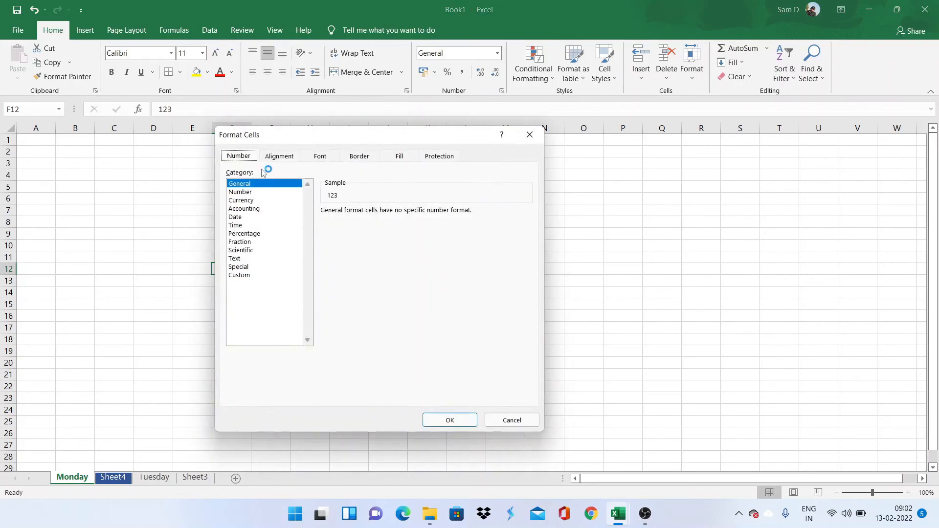
{"action": "left_click_drag", "start_coordinate": [310, 138], "coordinate": [447, 159]}
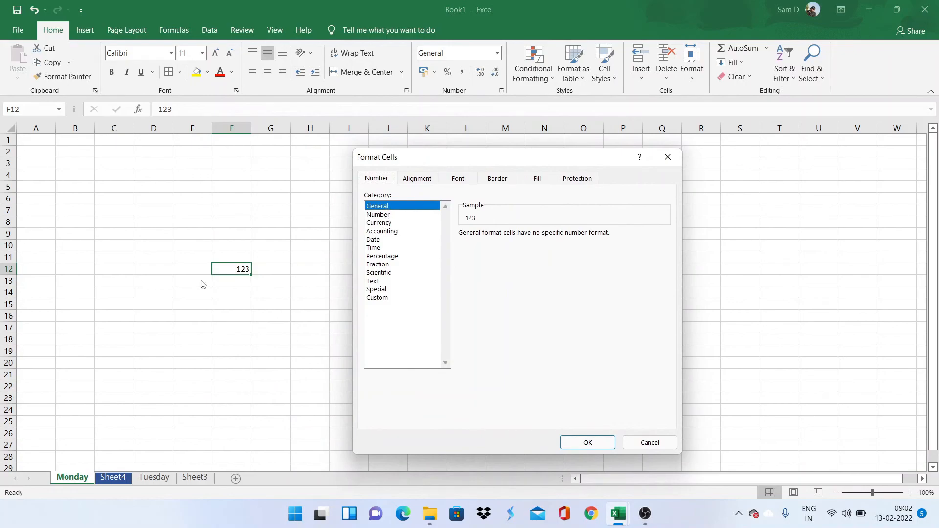
{"action": "left_click", "coordinate": [382, 215]}
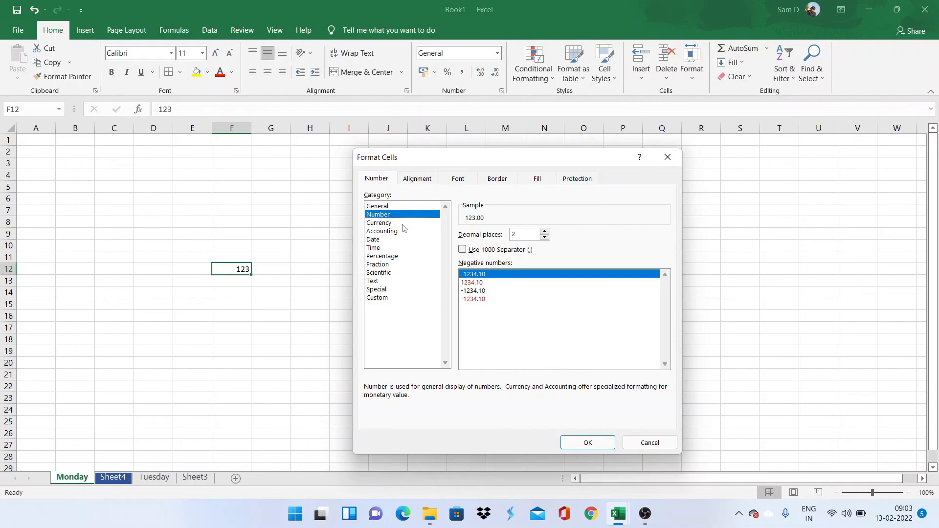
{"action": "left_click", "coordinate": [428, 183]}
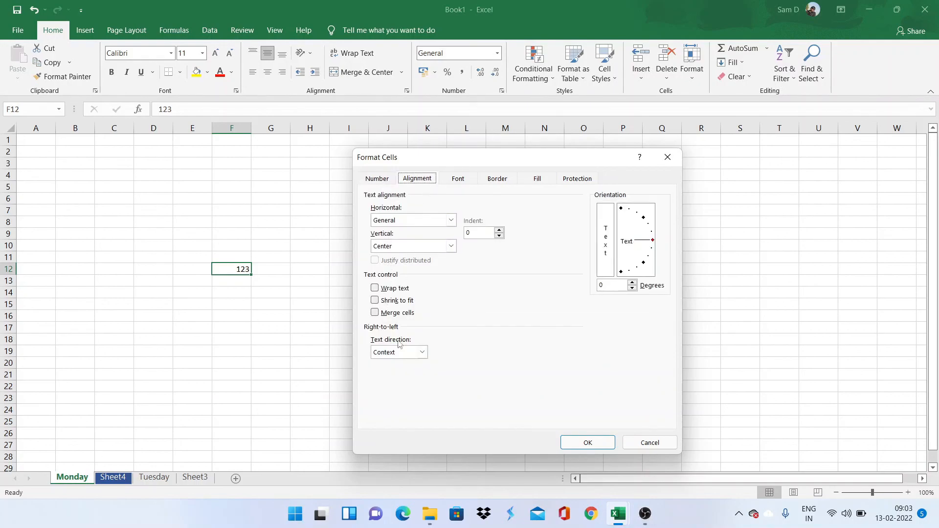
{"action": "left_click", "coordinate": [461, 180]}
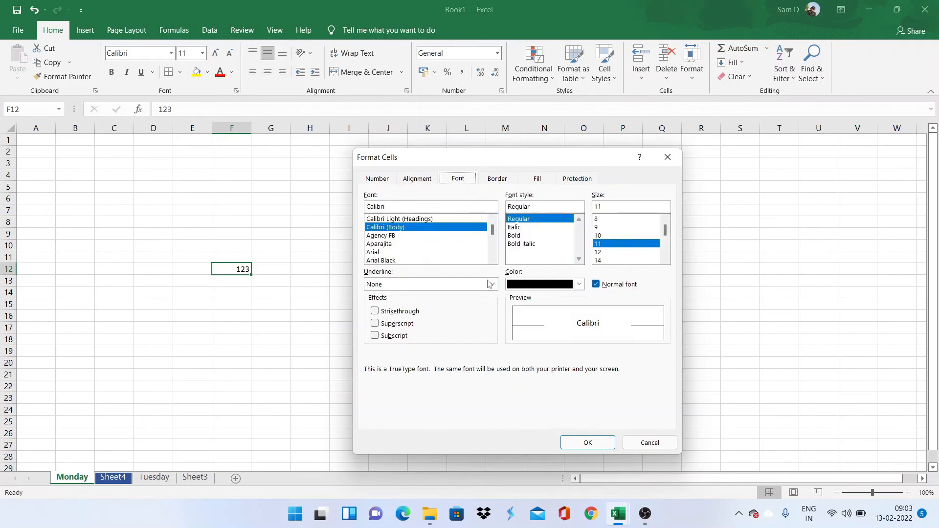
{"action": "left_click", "coordinate": [506, 180]}
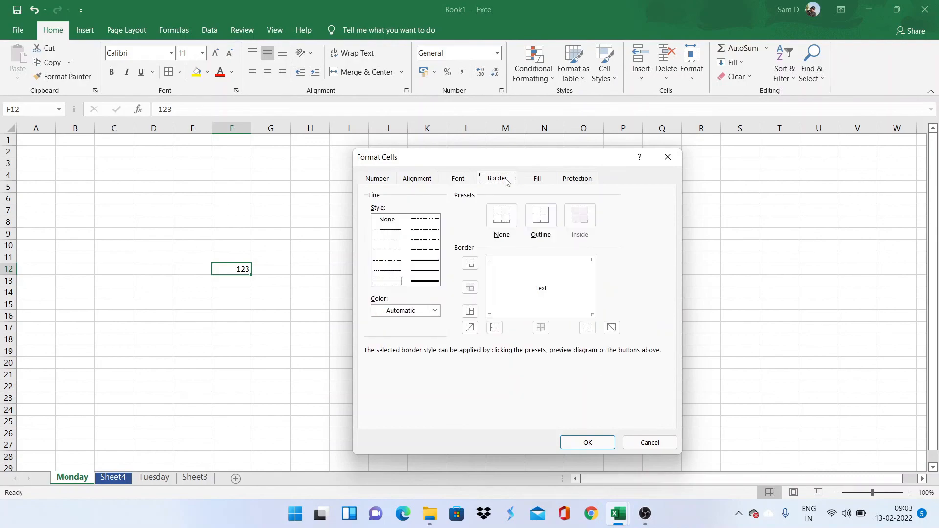
{"action": "left_click", "coordinate": [541, 221]}
{"action": "left_click", "coordinate": [587, 443]}
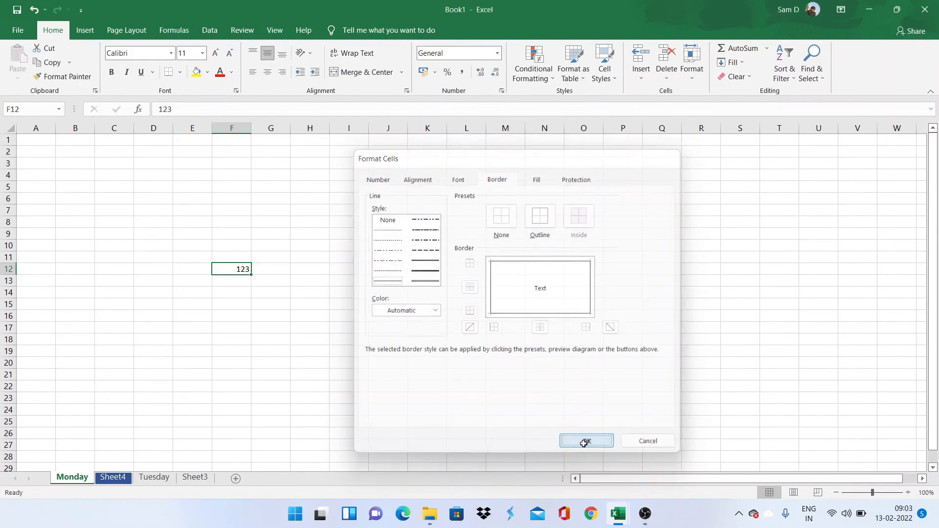
{"action": "left_click", "coordinate": [324, 361]}
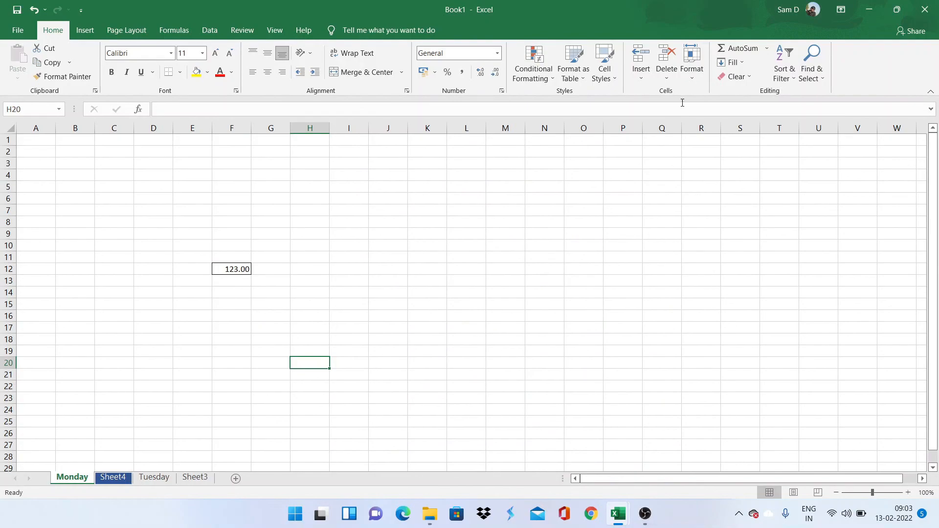
Step: Reopen Format Cells on H13 and close it without changes
{"action": "left_click", "coordinate": [699, 79]}
{"action": "left_click", "coordinate": [281, 264]}
{"action": "left_click", "coordinate": [303, 282]}
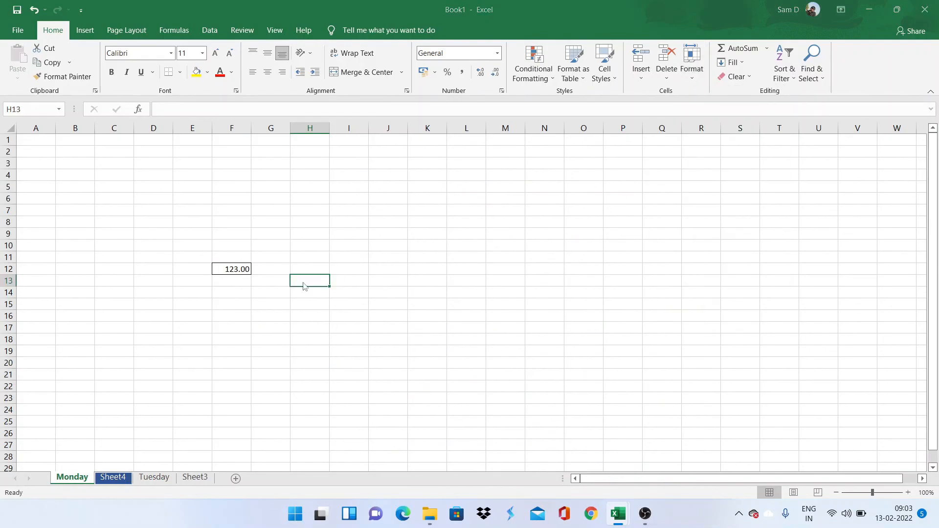
{"action": "key", "text": "ctrl+1"}
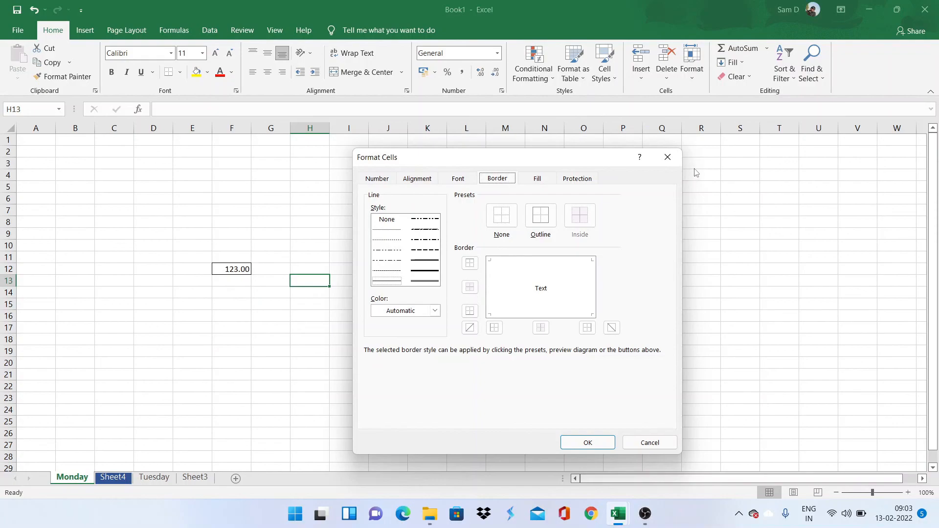
{"action": "left_click", "coordinate": [671, 162]}
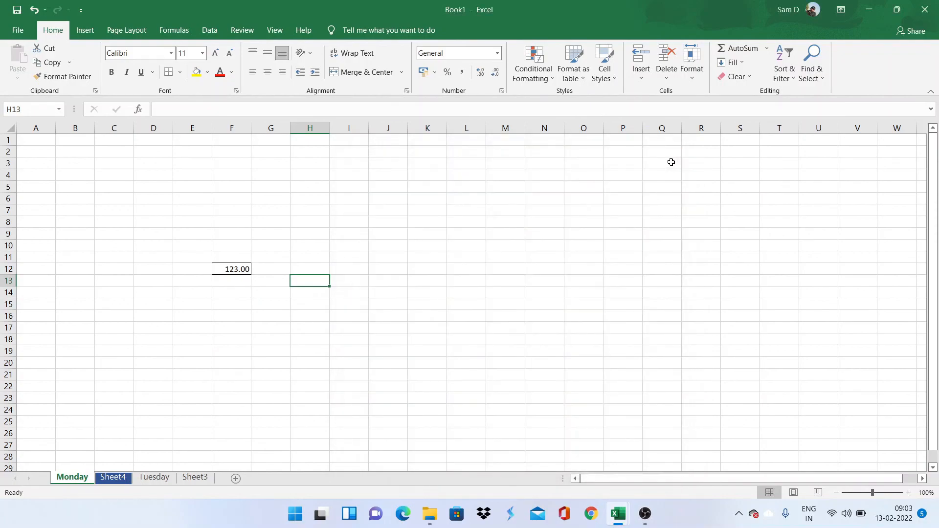